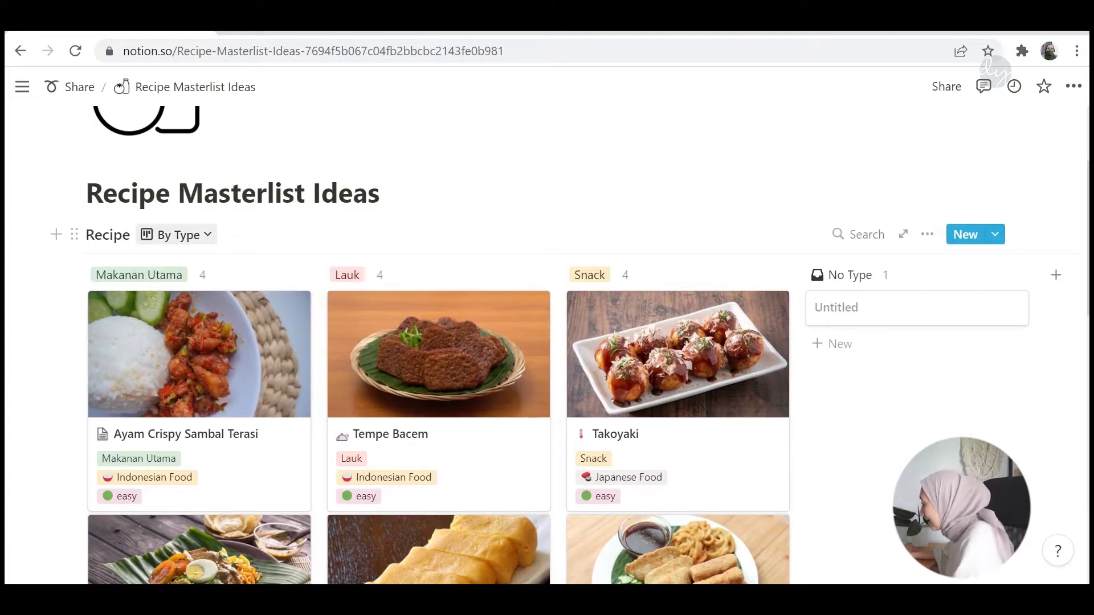
Step: Check the available views of the Recipe board and switch it to By difficulty
click(177, 235)
click(177, 235)
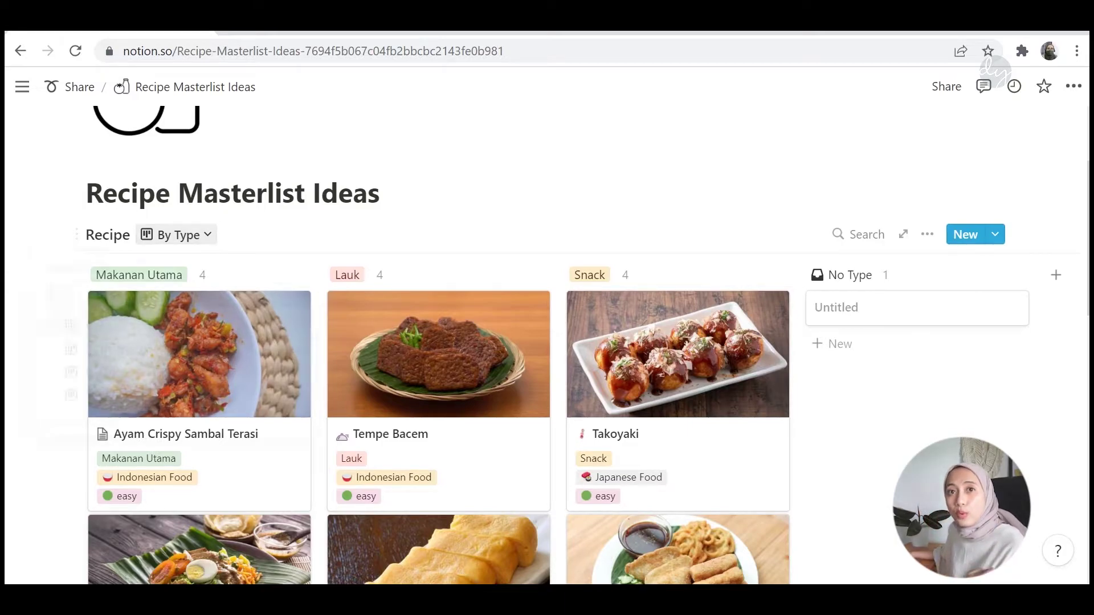
click(177, 234)
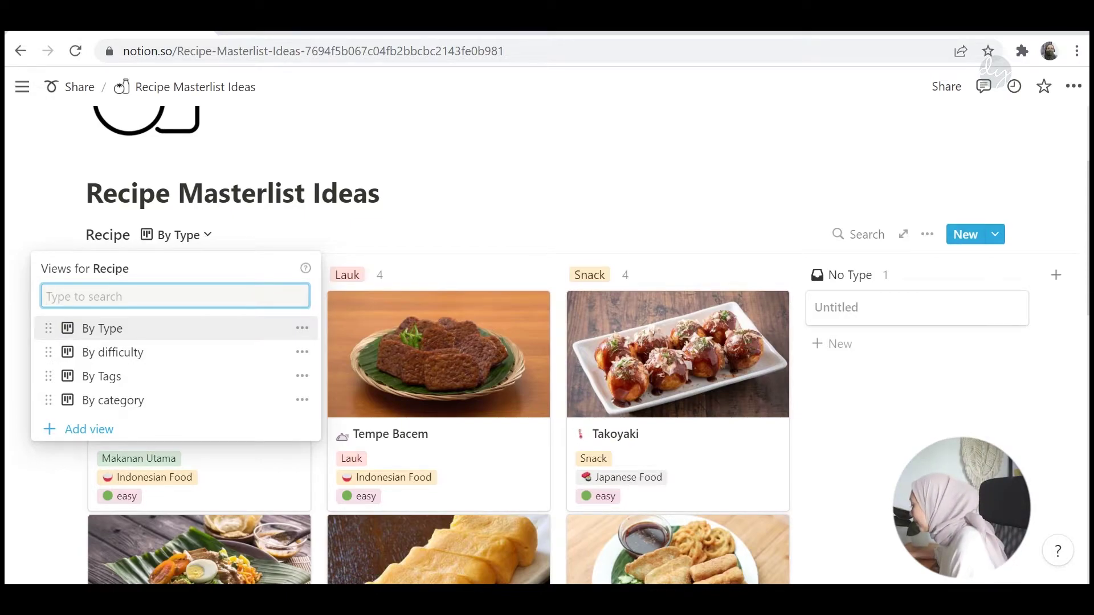
click(444, 197)
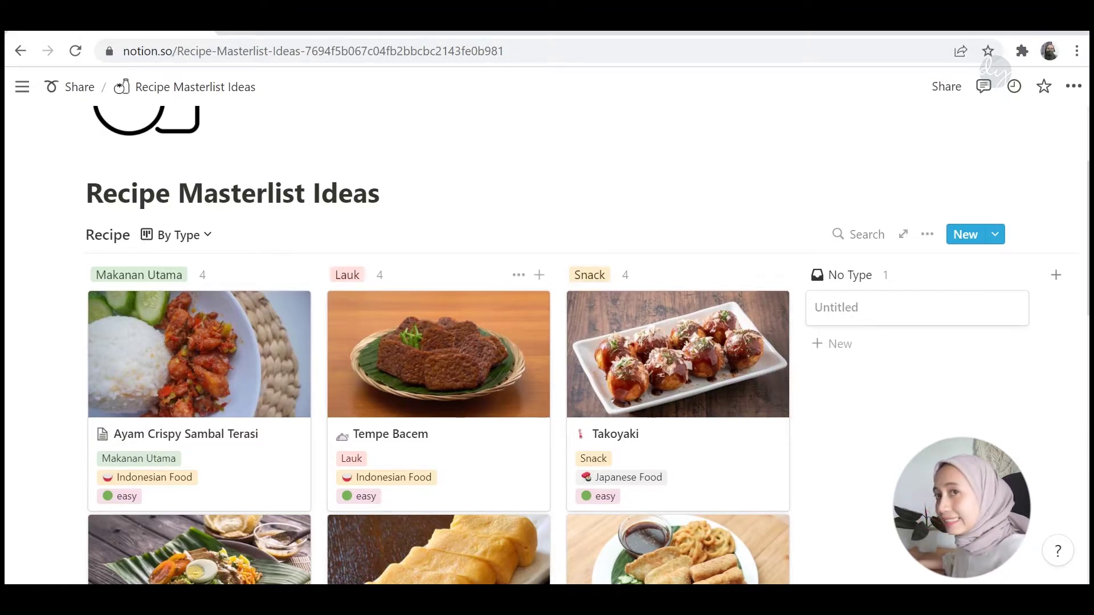
click(176, 235)
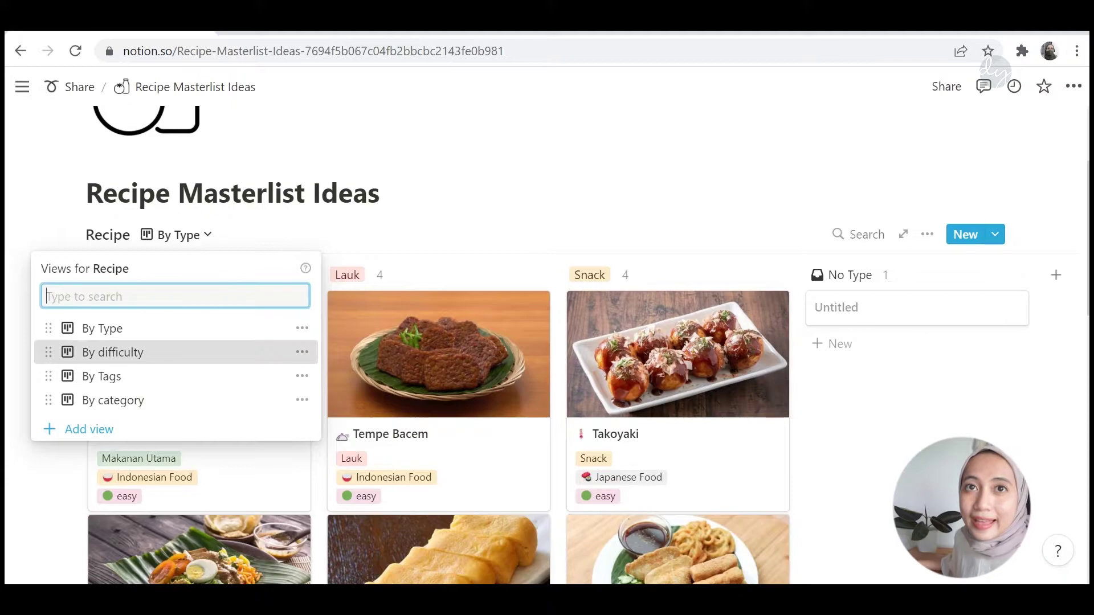
click(113, 352)
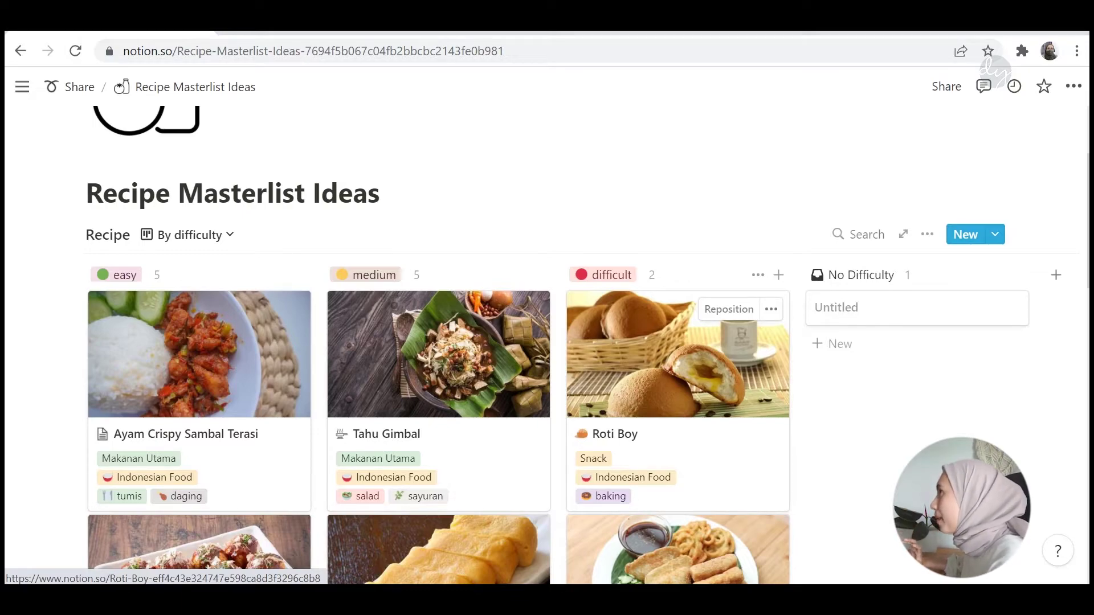
Step: Switch the Recipe board to the By category view and look through the recipes in its columns
click(188, 234)
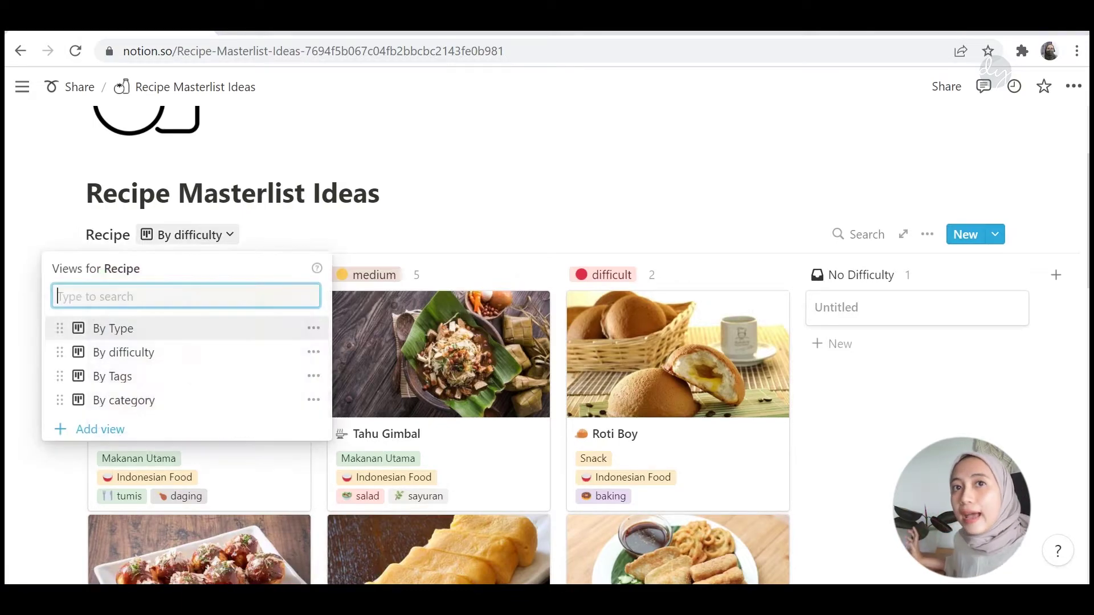
key(Down)
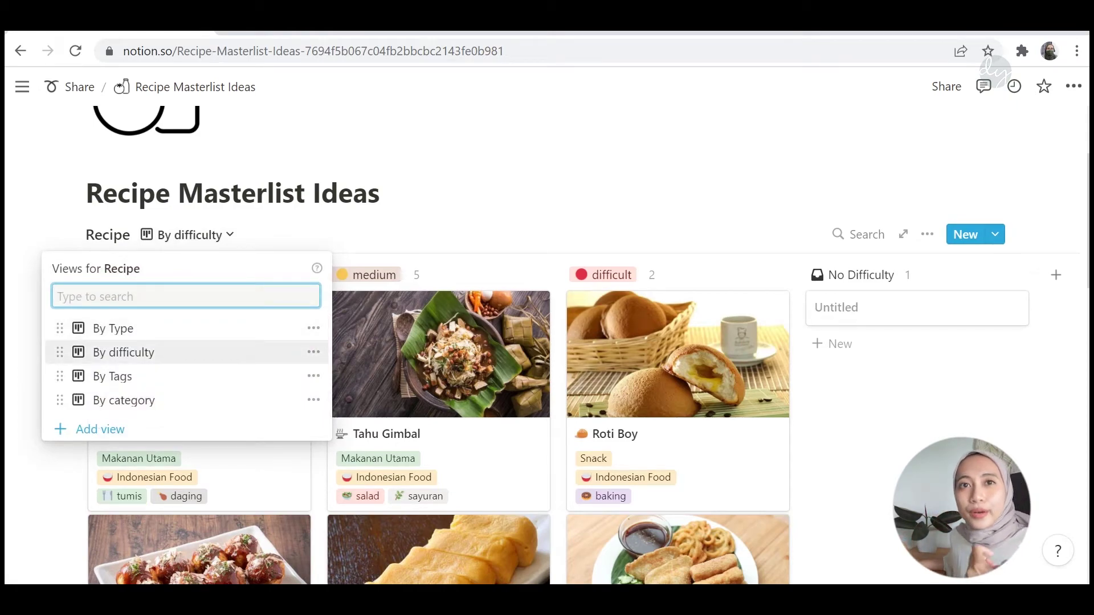
key(Down)
key(Down)
key(Return)
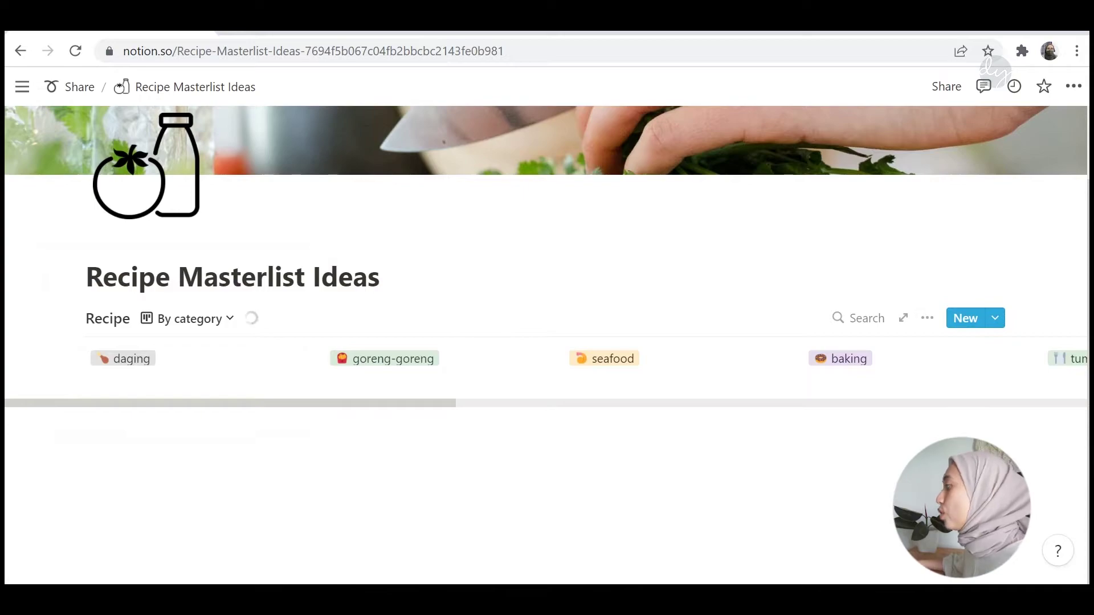
scroll(199, 285, down, 3)
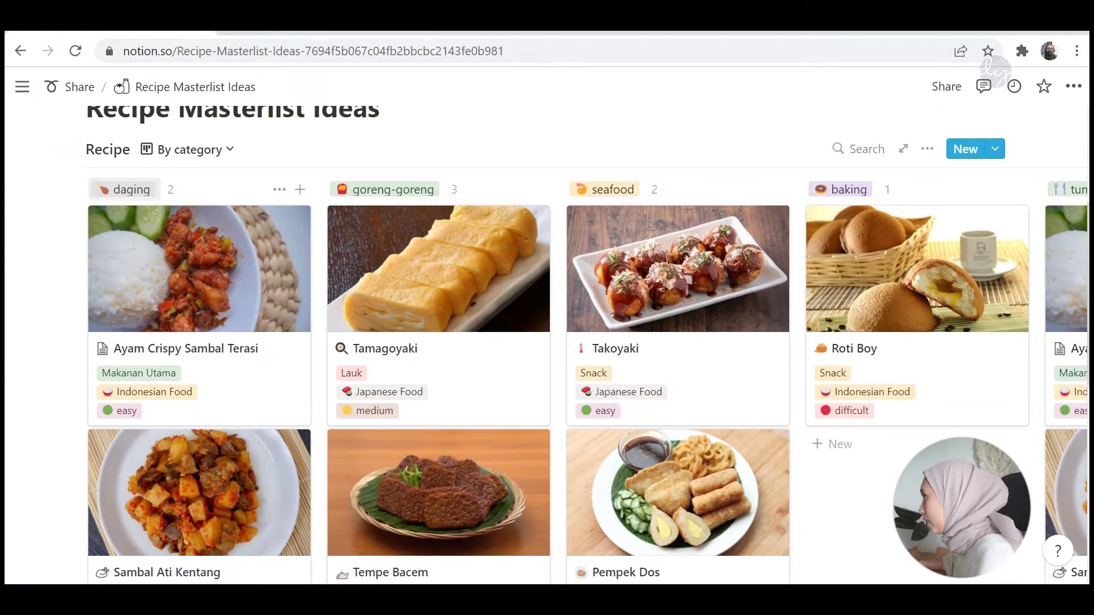
scroll(256, 308, down, 3)
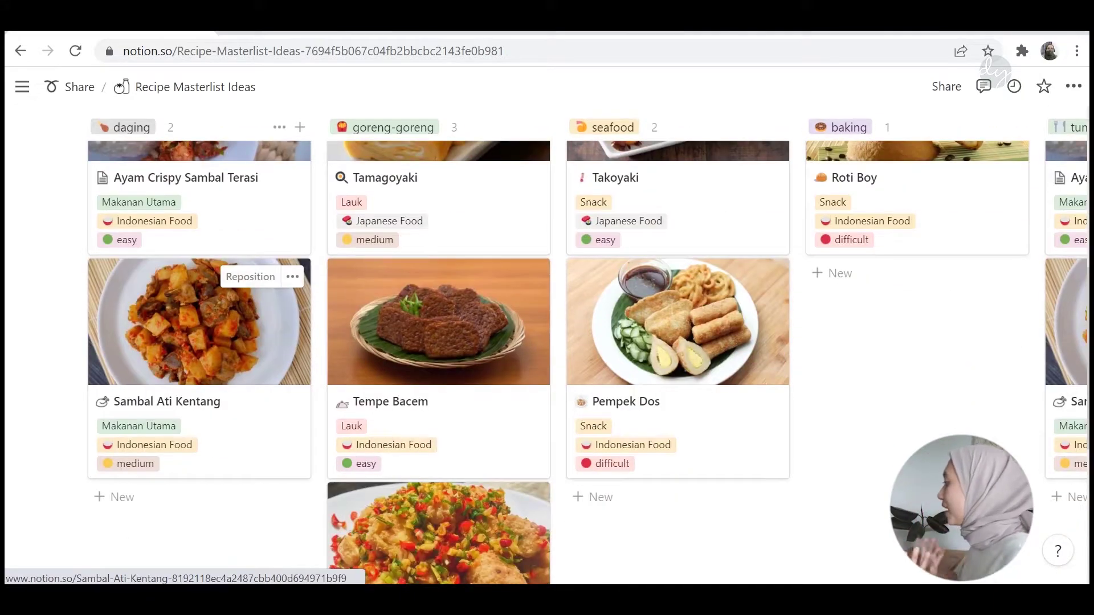
scroll(256, 308, up, 2)
Step: Open the Tamagoyaki recipe, view the upload option for its cover image, and return to the Recipe database
click(421, 250)
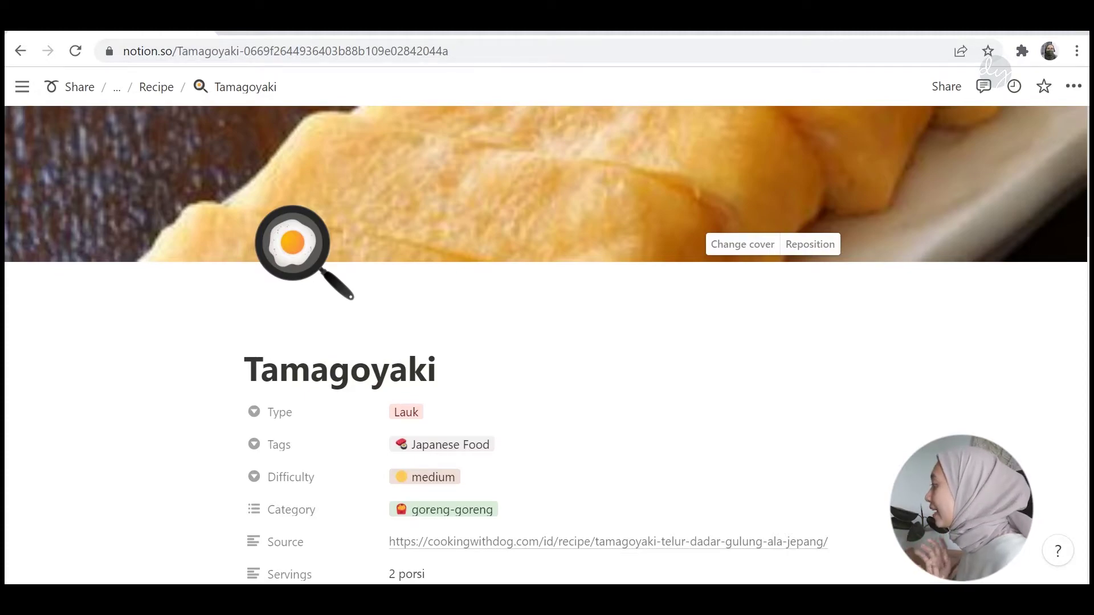
click(742, 244)
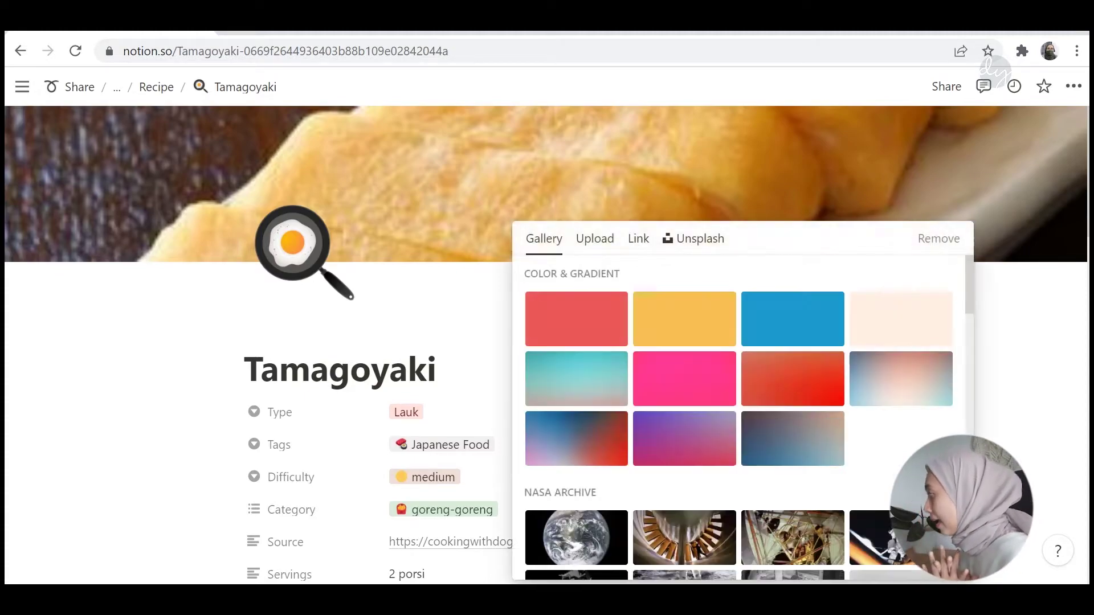
click(595, 238)
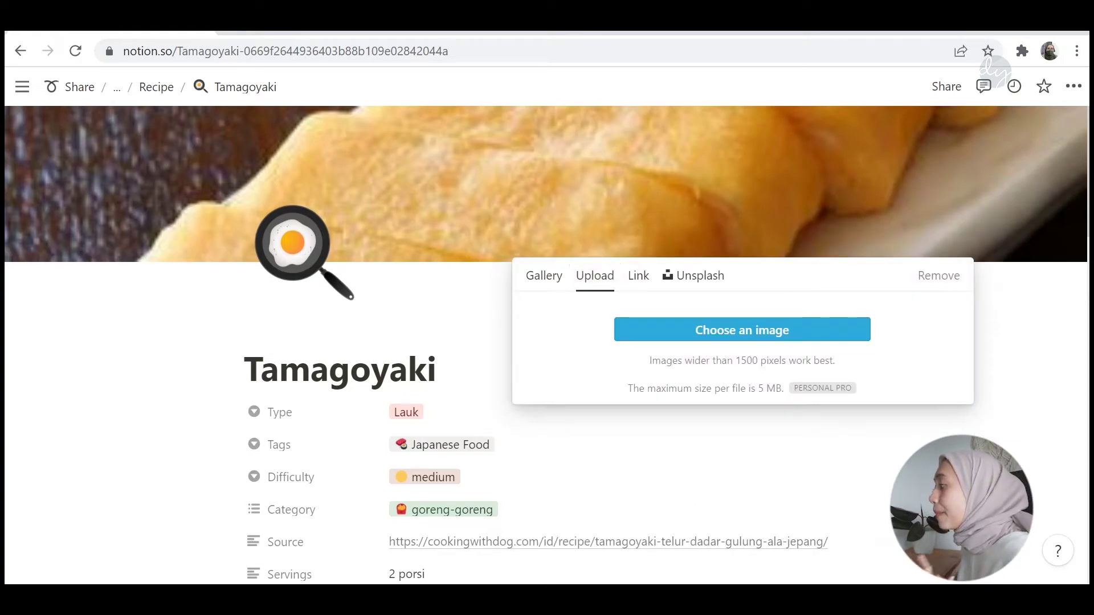
click(156, 86)
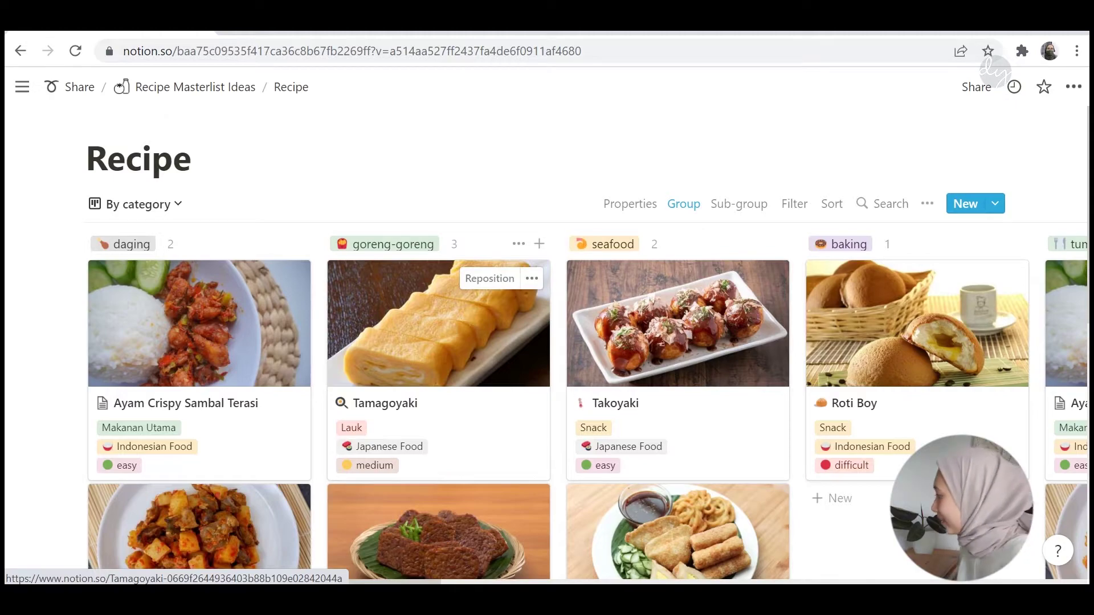
Step: Open the Tamagoyaki recipe from the board and view the emoji and image link options for its icon
click(433, 342)
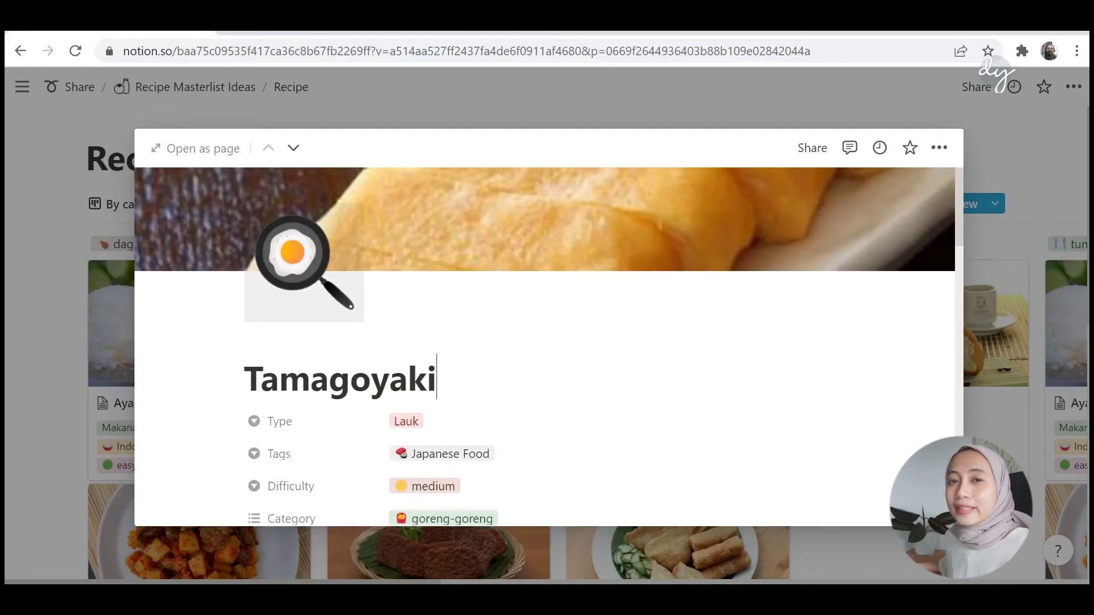
click(304, 262)
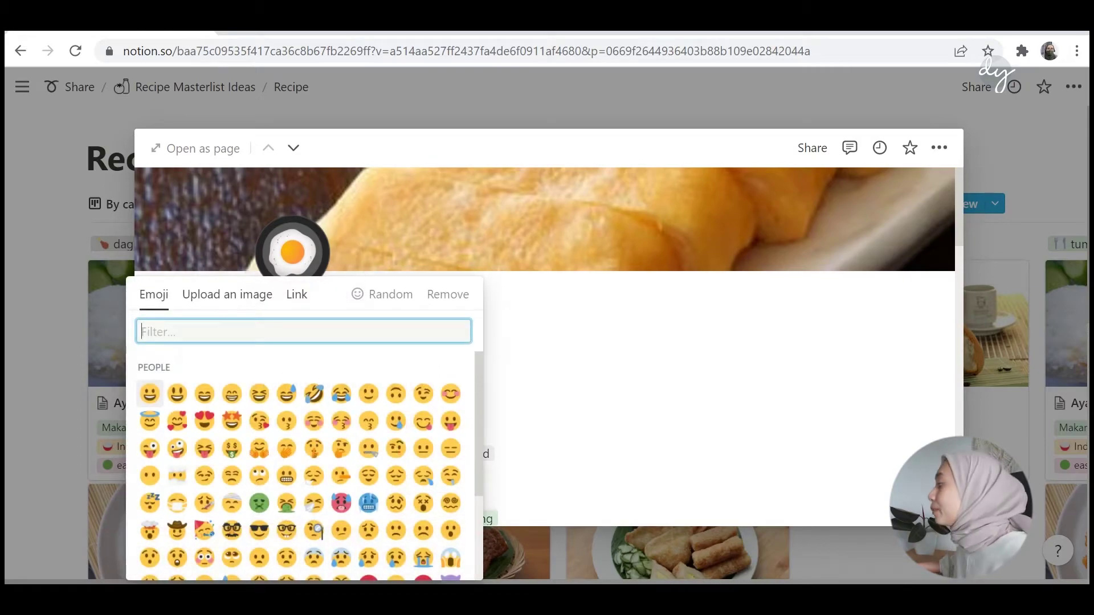
click(296, 294)
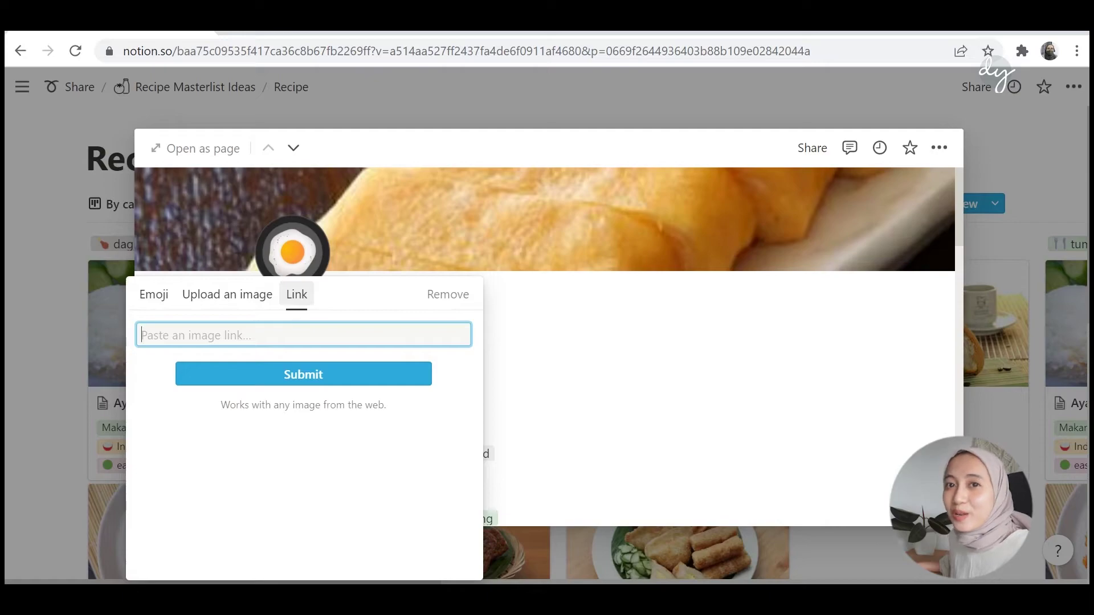
click(561, 336)
Step: Examine the Tamagoyaki properties and Type options, and open the recipe as a full page
scroll(561, 336, down, 1)
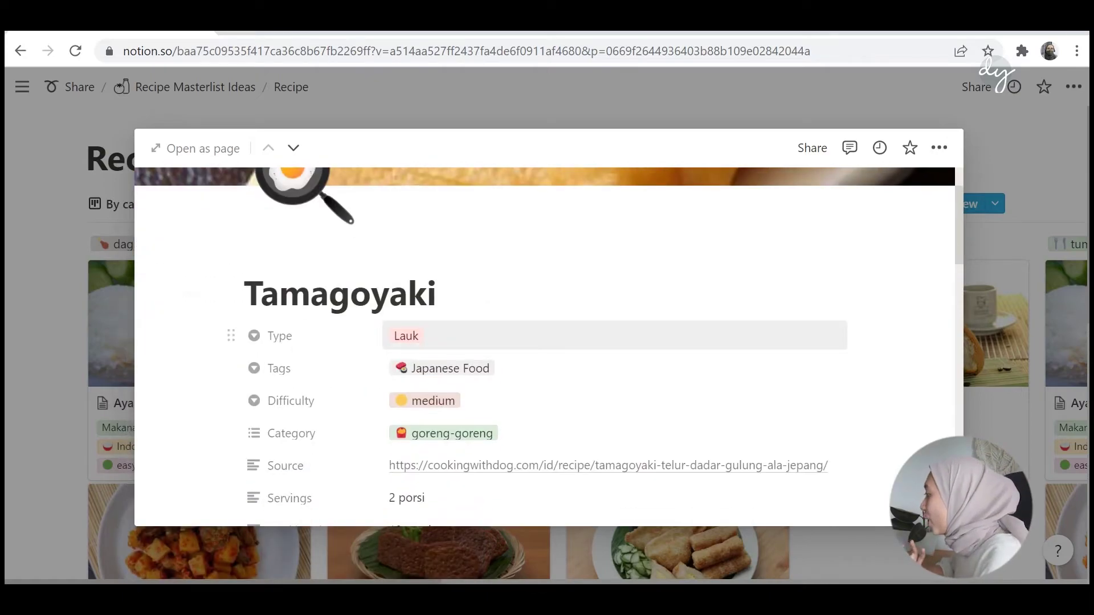
scroll(570, 335, down, 2)
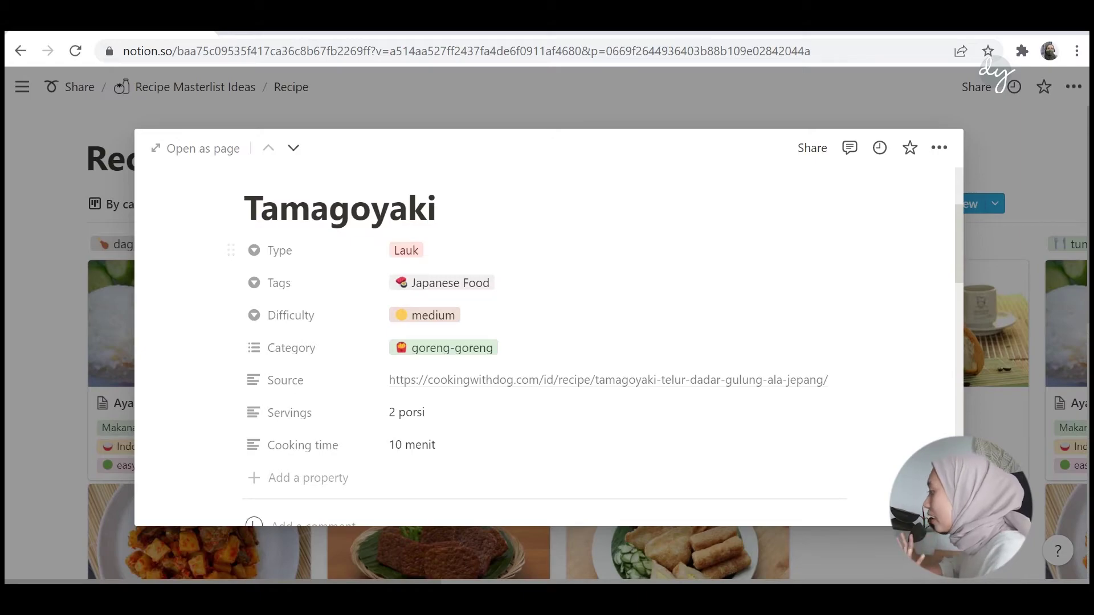
click(570, 250)
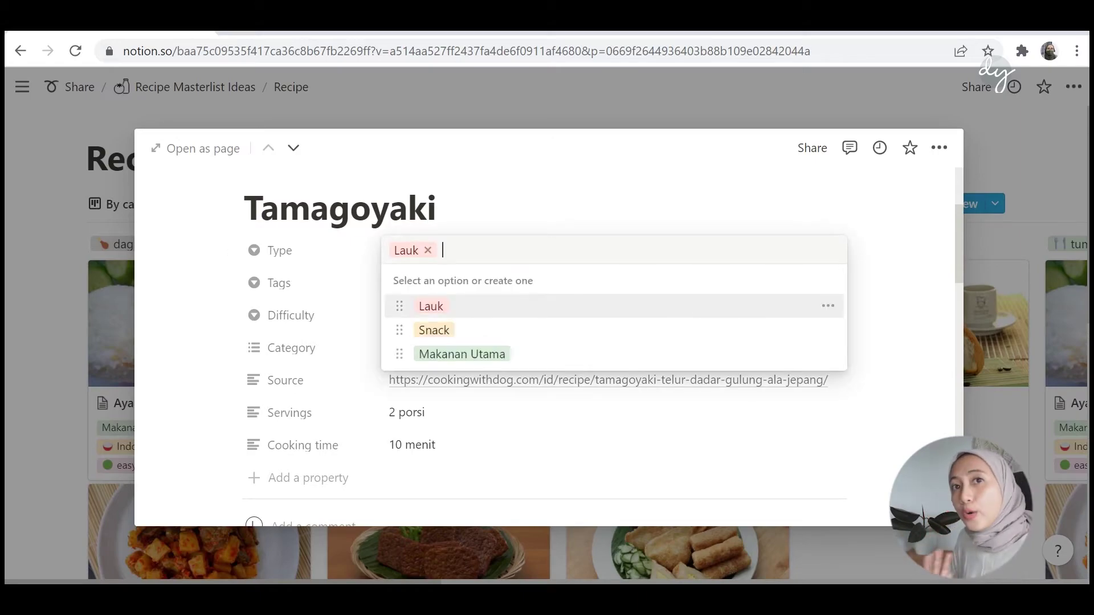
click(196, 217)
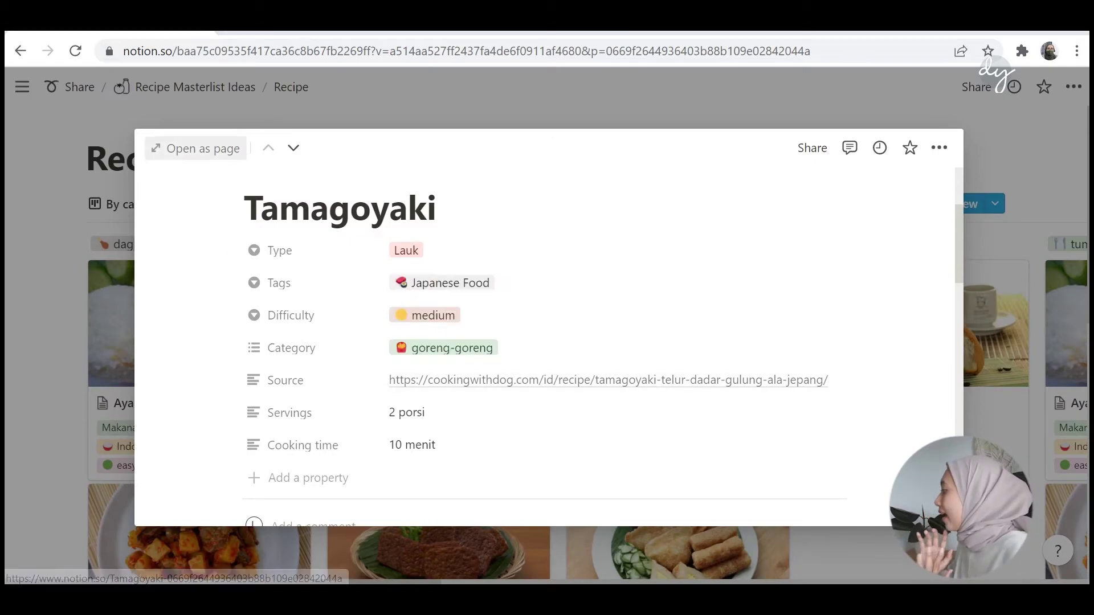
click(195, 148)
scroll(769, 245, down, 5)
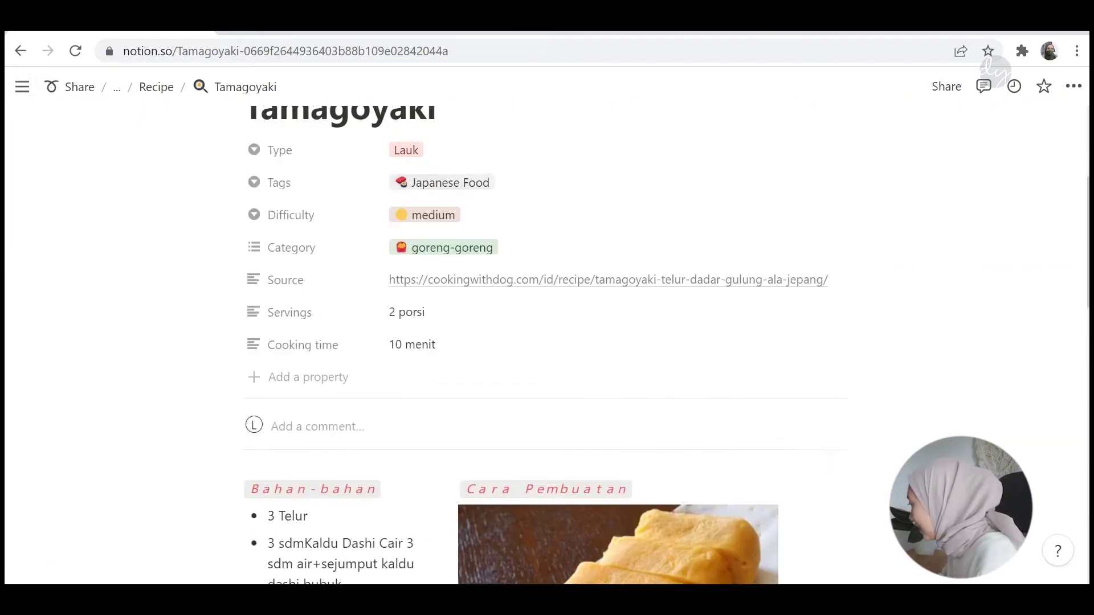
scroll(569, 245, up, 2)
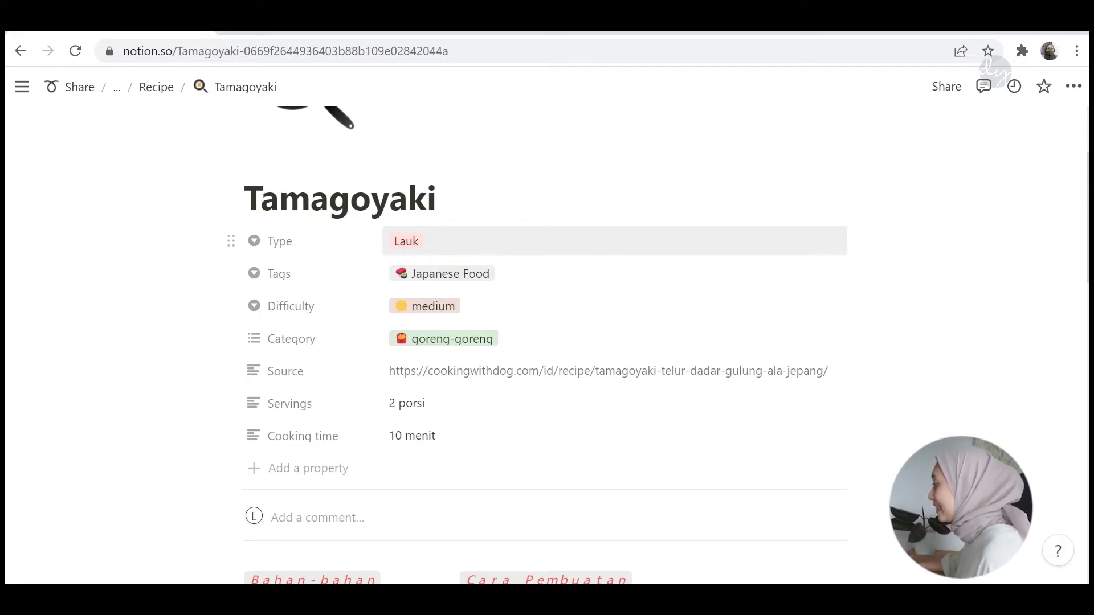
Step: Create a new Type option named minuman for the Tamagoyaki recipe
click(489, 241)
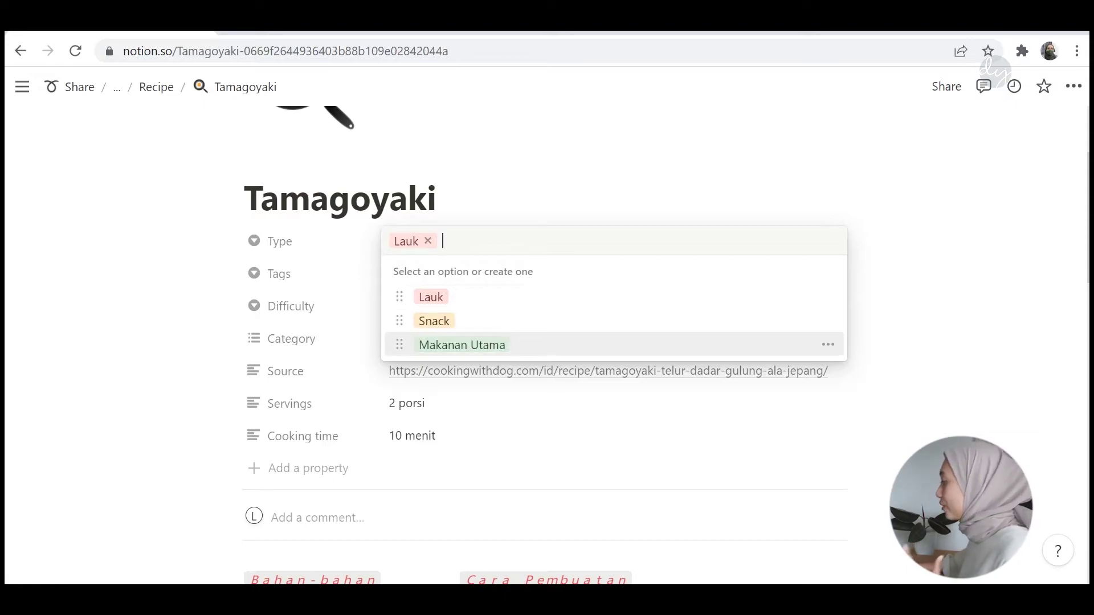
key(Up)
key(Up)
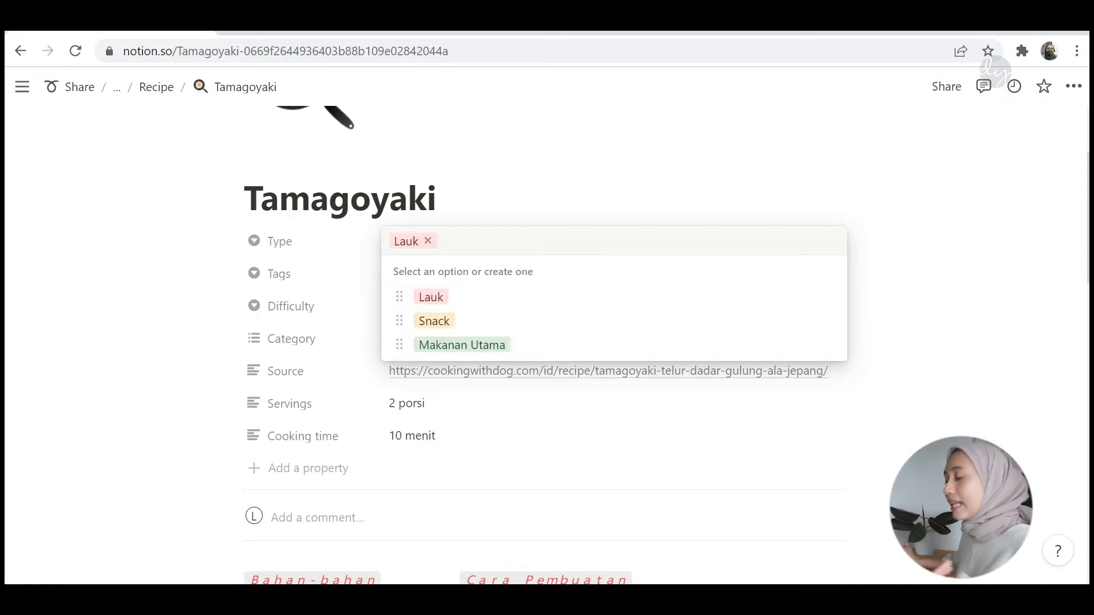
text(minuman)
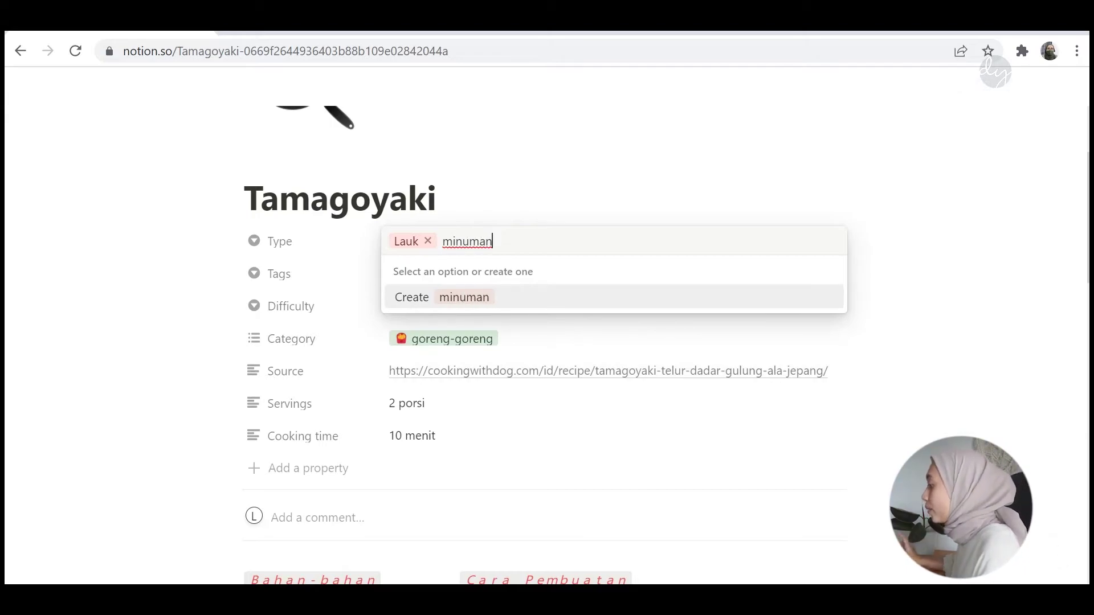
key(Return)
Step: Add a hot beverage emoji in front of the name of the minuman Type option
click(490, 241)
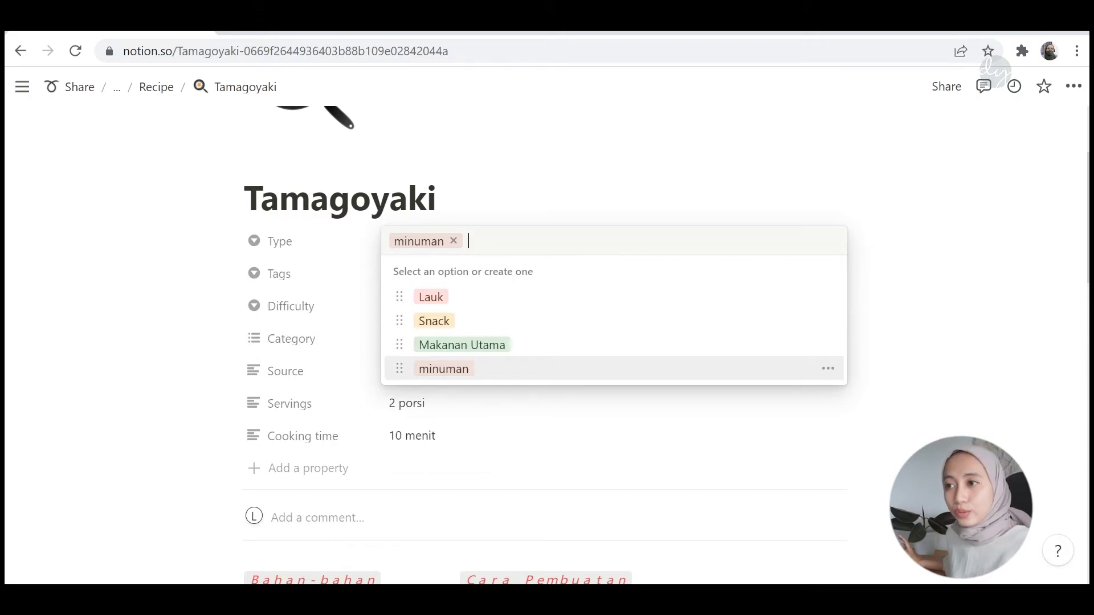
click(828, 369)
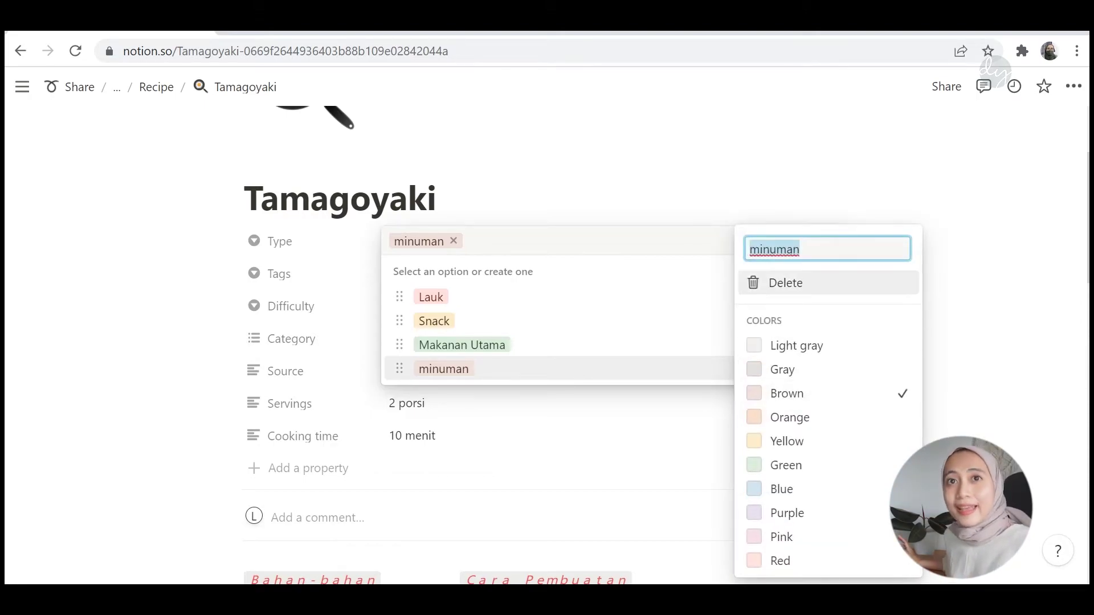
click(747, 249)
click(750, 249)
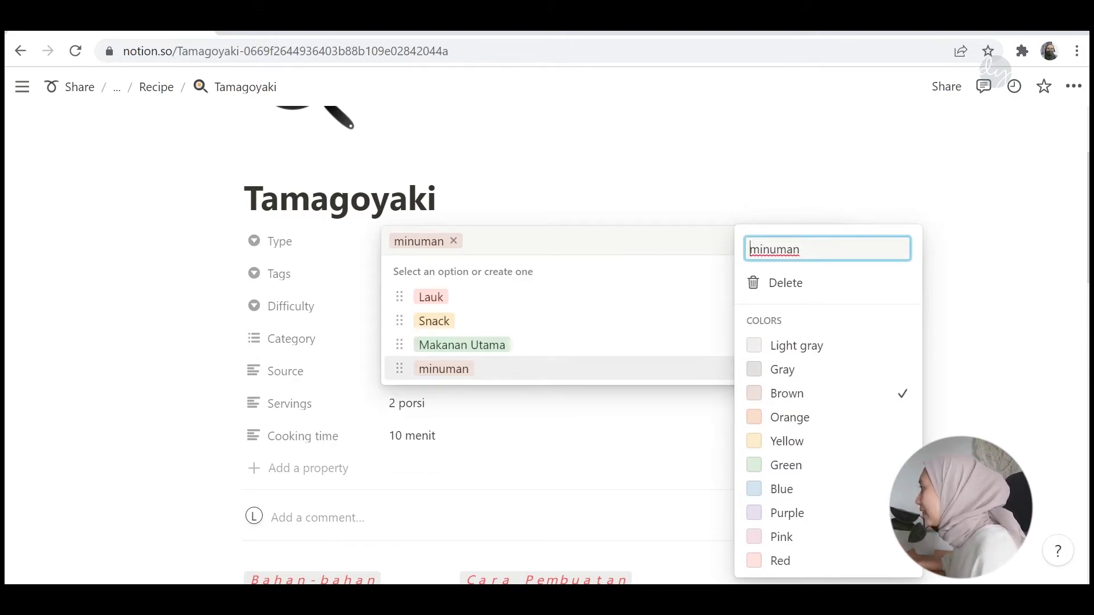
key(super+period)
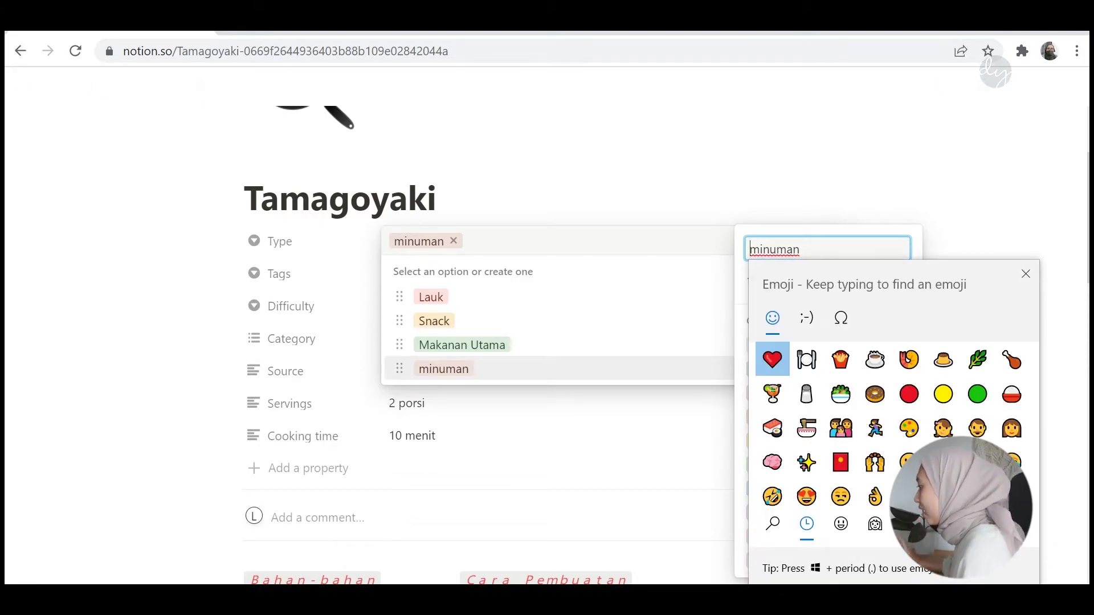
scroll(910, 402, down, 1)
scroll(906, 406, up, 1)
click(875, 360)
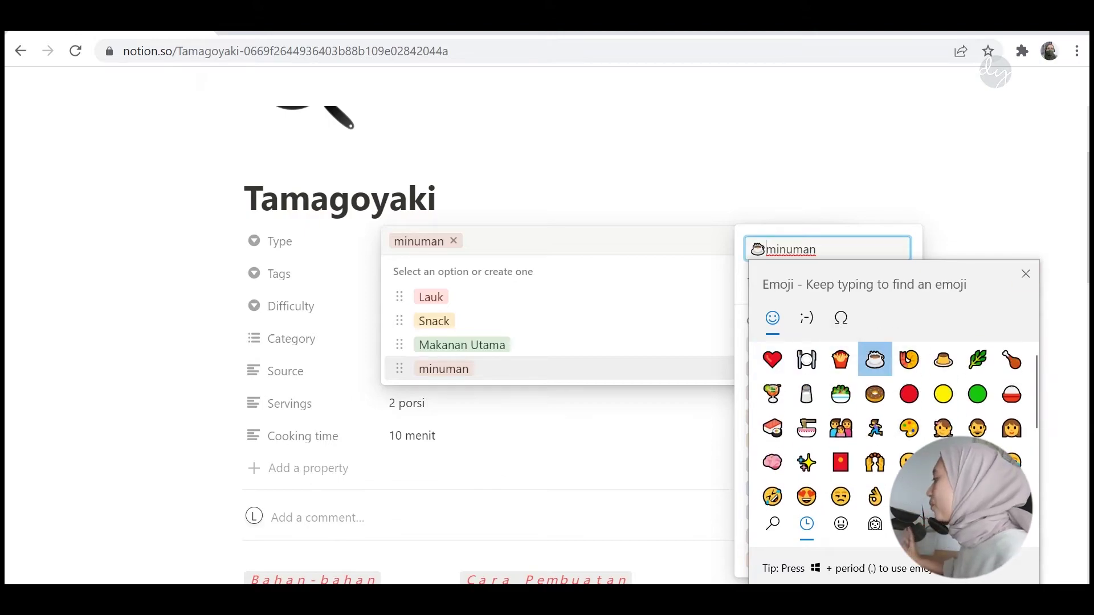
key(Escape)
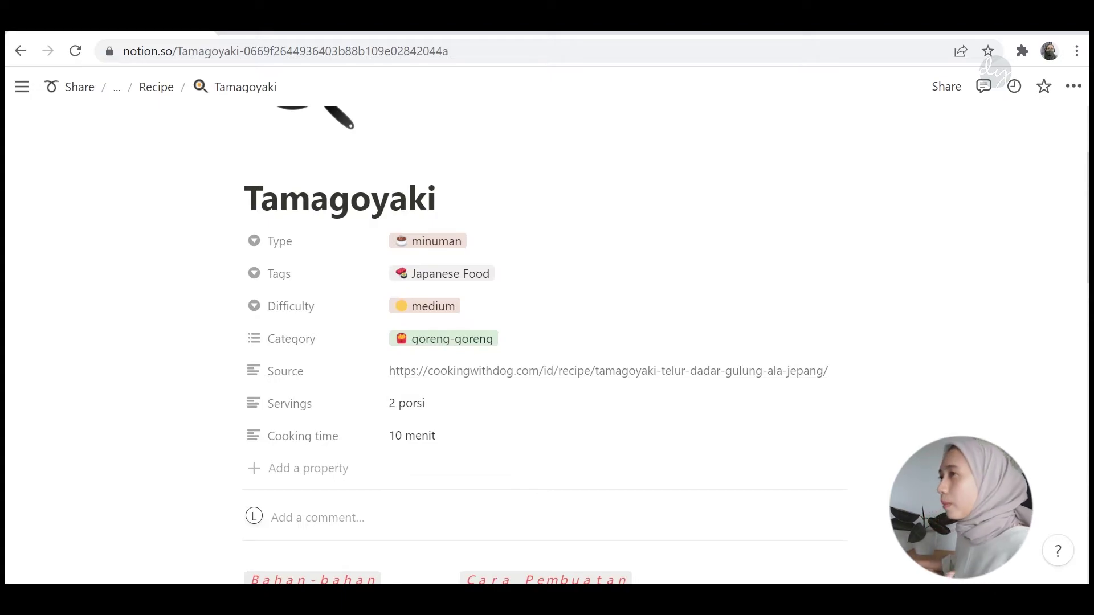
Step: Set the Type of the Tamagoyaki recipe to Lauk and open its Tags options
click(485, 241)
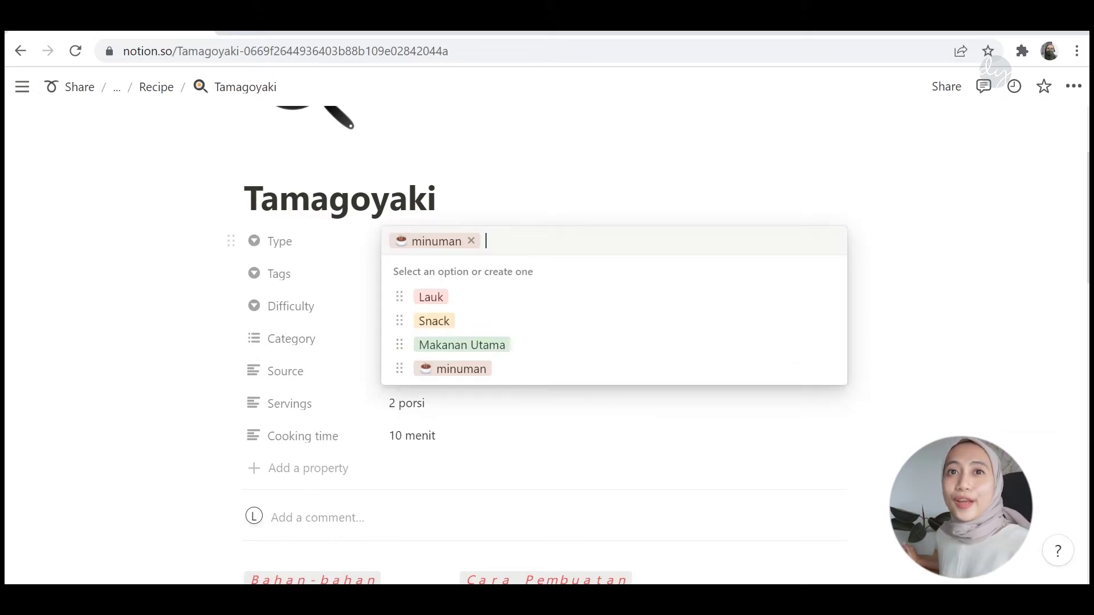
click(431, 297)
scroll(432, 274, down, 1)
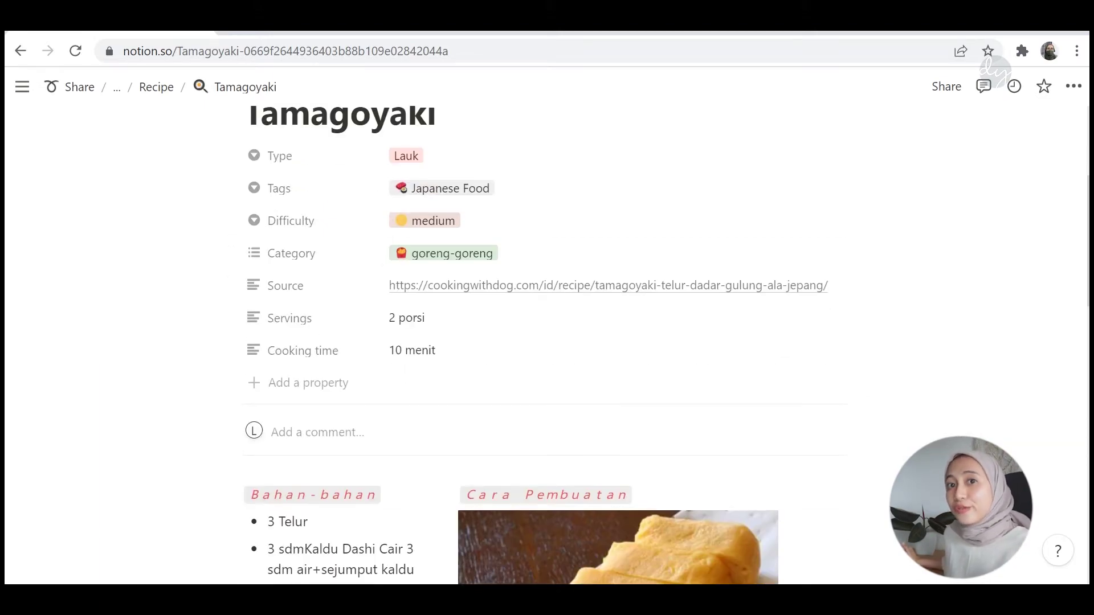
click(444, 188)
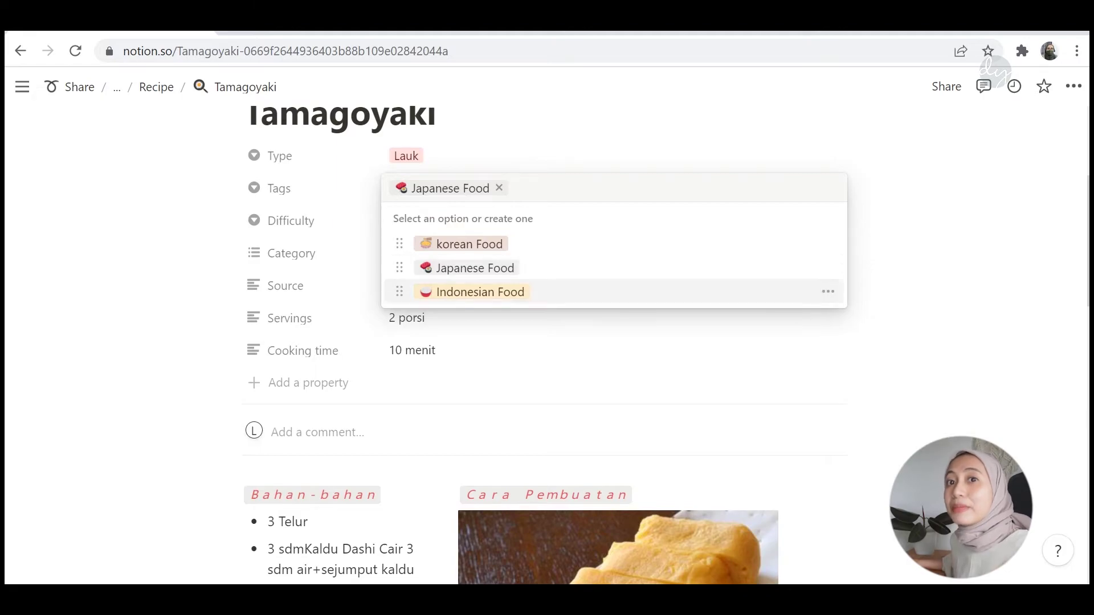
Step: Close the Tags options and examine the Difficulty options of the Tamagoyaki recipe
click(615, 352)
click(615, 220)
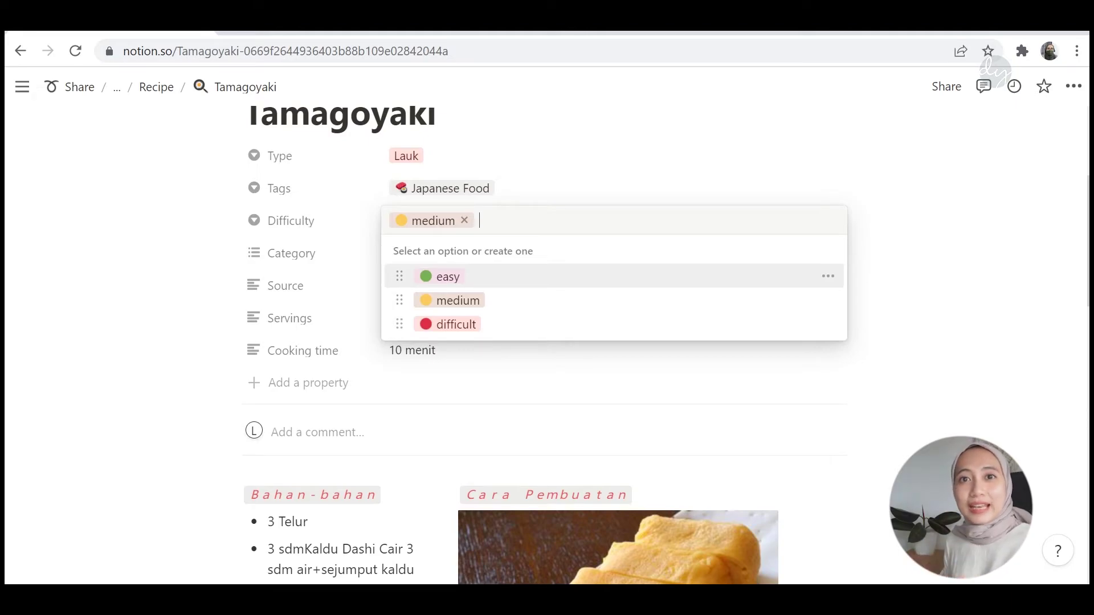
key(Down)
key(Down)
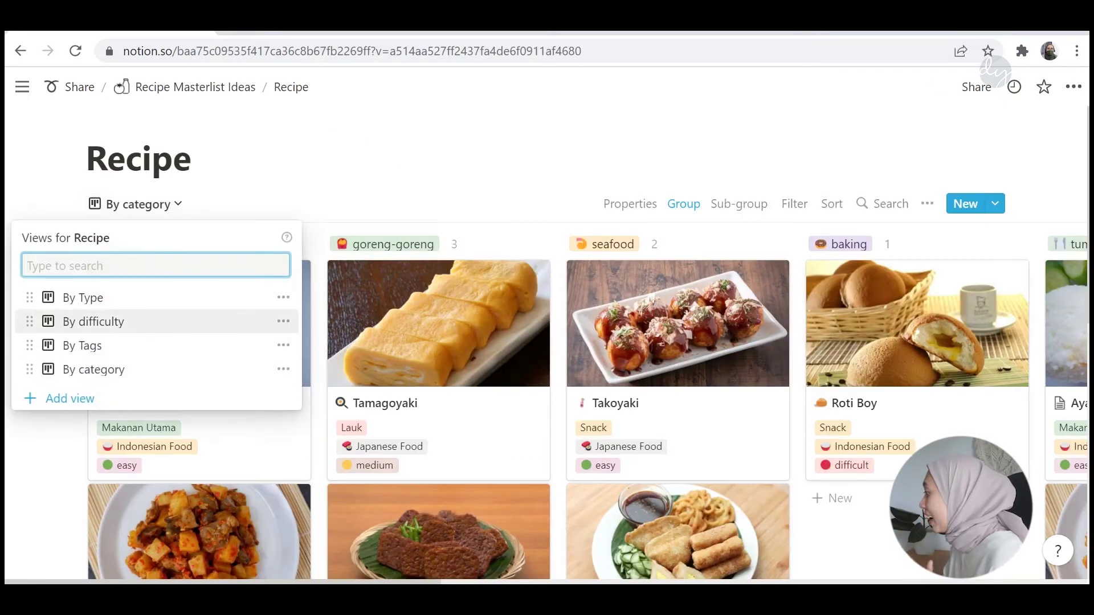
Step: Switch the Recipe board to the By difficulty view and look over the recipes grouped by difficulty
click(103, 319)
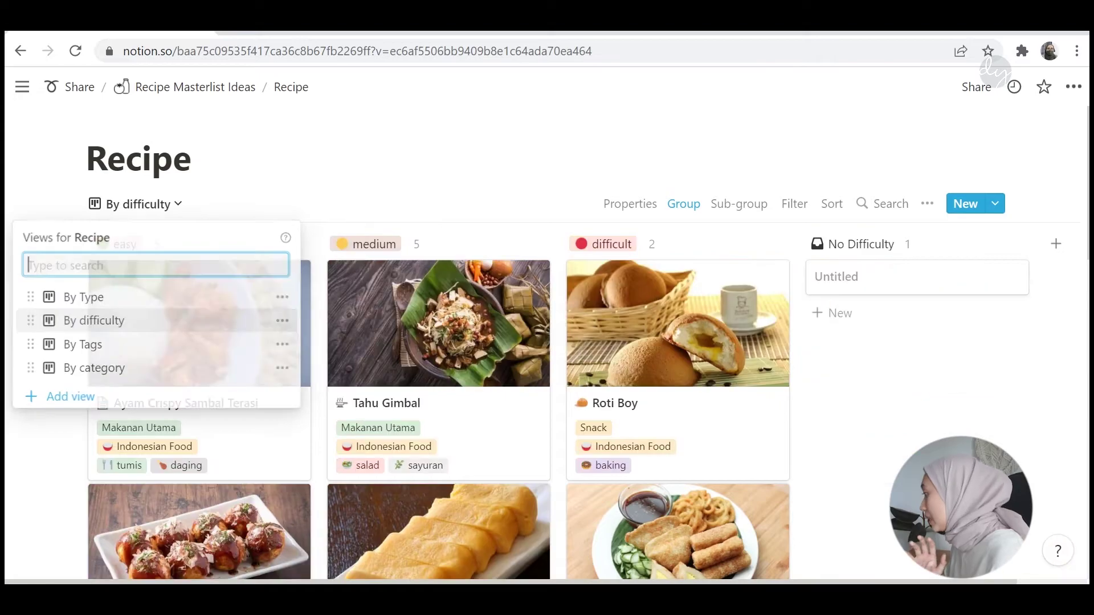
scroll(199, 342, down, 4)
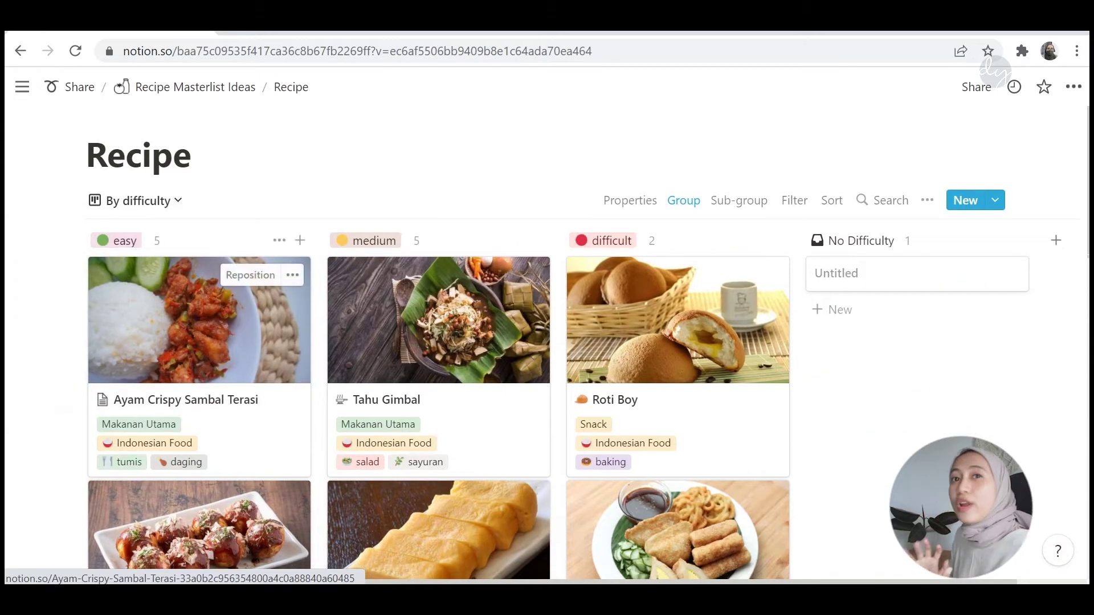
scroll(200, 342, down, 4)
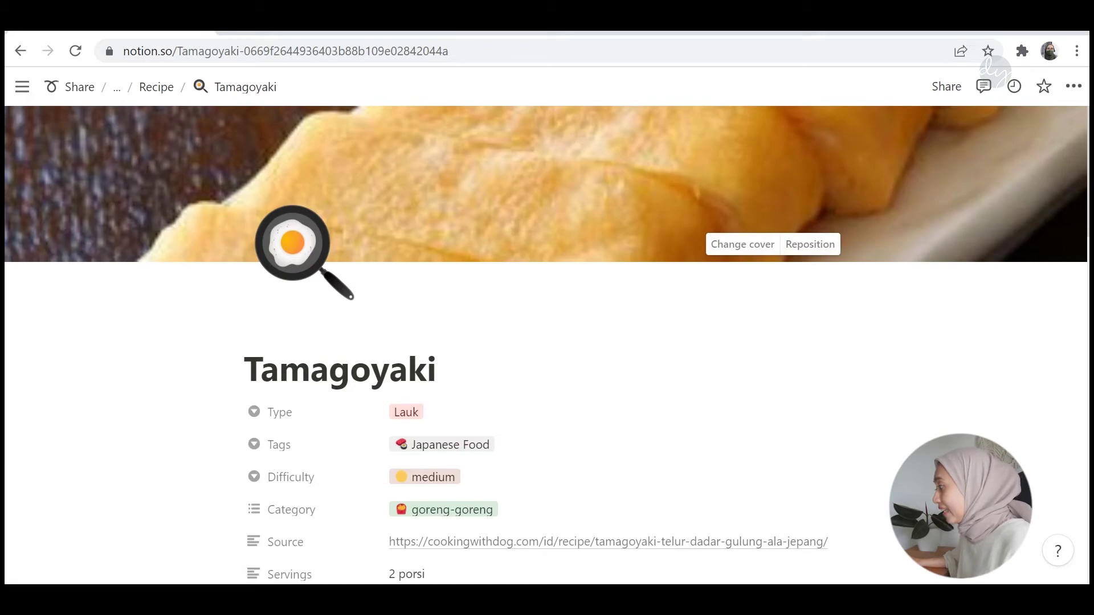
Step: Examine the full list of Category options for the Tamagoyaki recipe and close it without changing the selection
scroll(484, 339, down, 3)
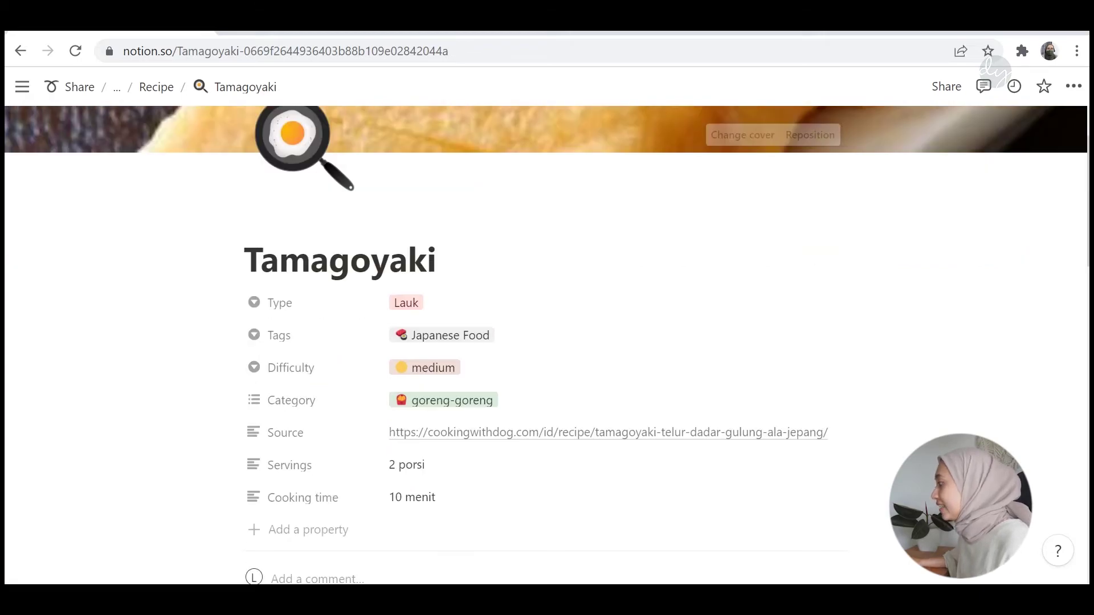
click(484, 339)
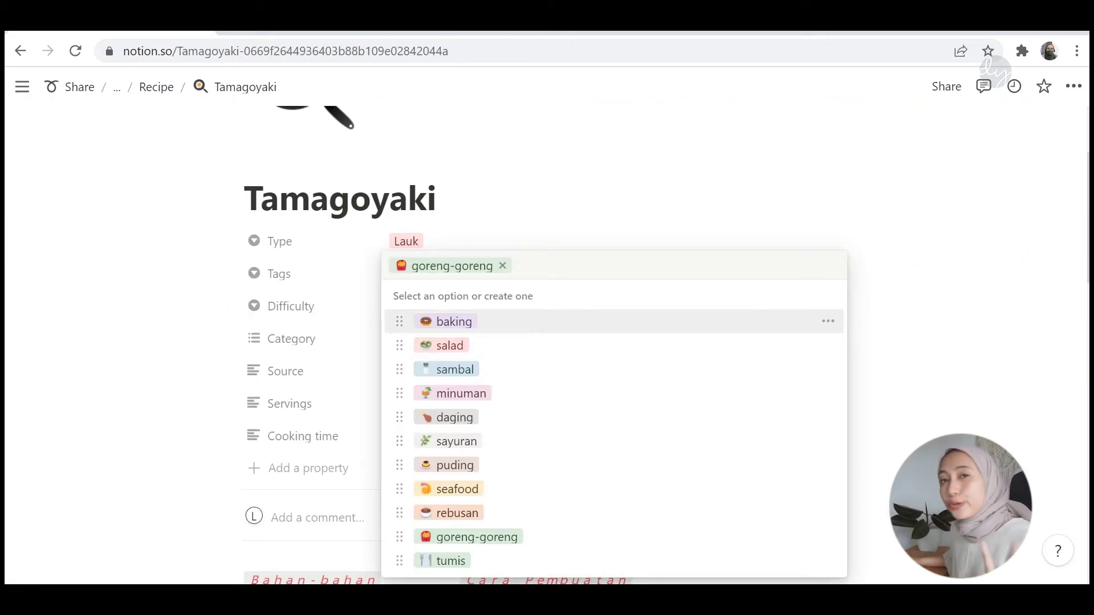
key(Down)
key(Down)
key(Down)
key(Down)
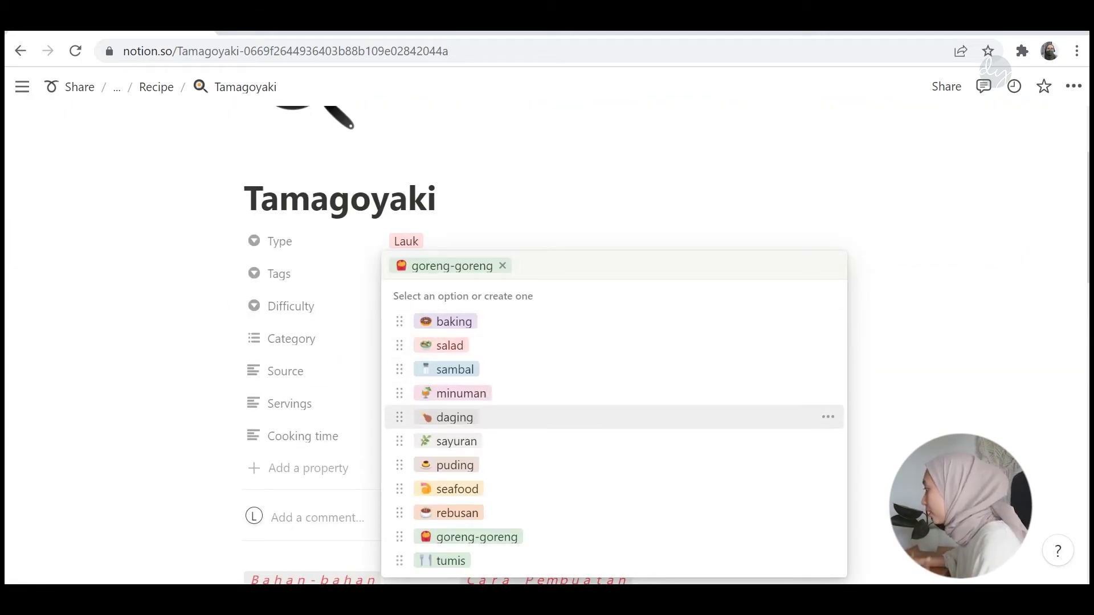
key(Down)
key(Down)
key(Down)
key(Down)
key(Down)
key(Up)
key(Up)
key(Up)
key(Up)
key(Up)
key(Up)
key(Up)
key(Up)
key(Up)
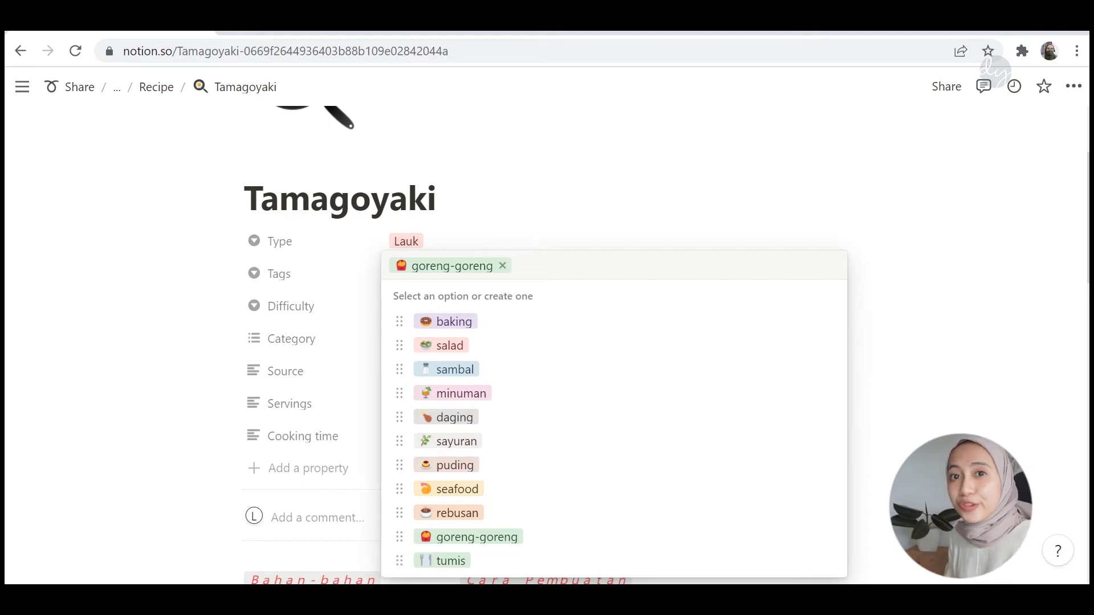
key(Escape)
Step: Inspect the Source, Servings and Cooking time fields of the Tamagoyaki recipe without editing them
scroll(547, 336, down, 2)
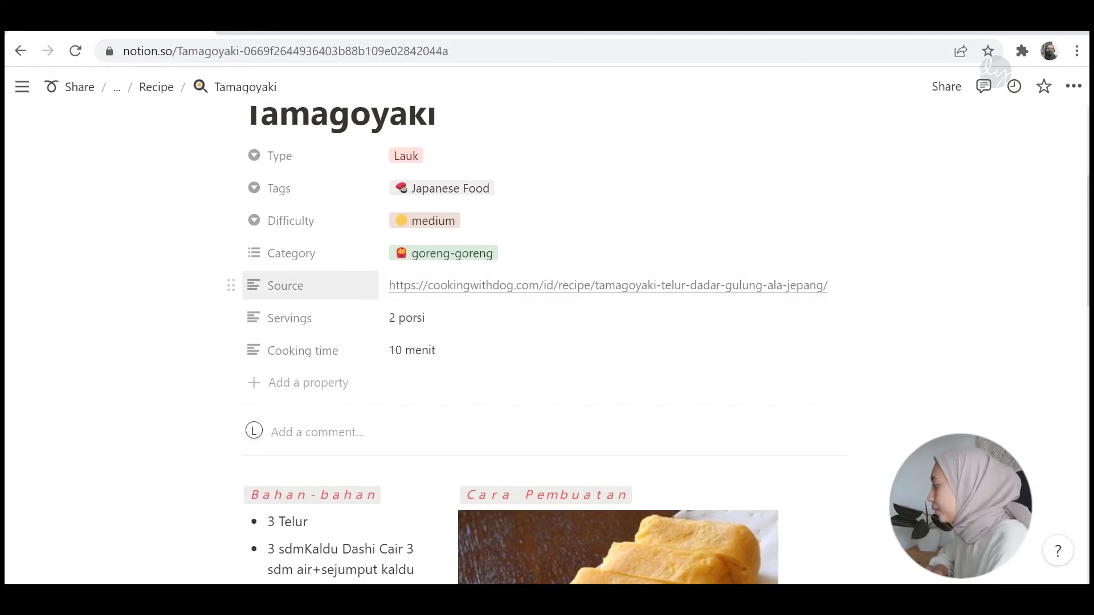
click(832, 286)
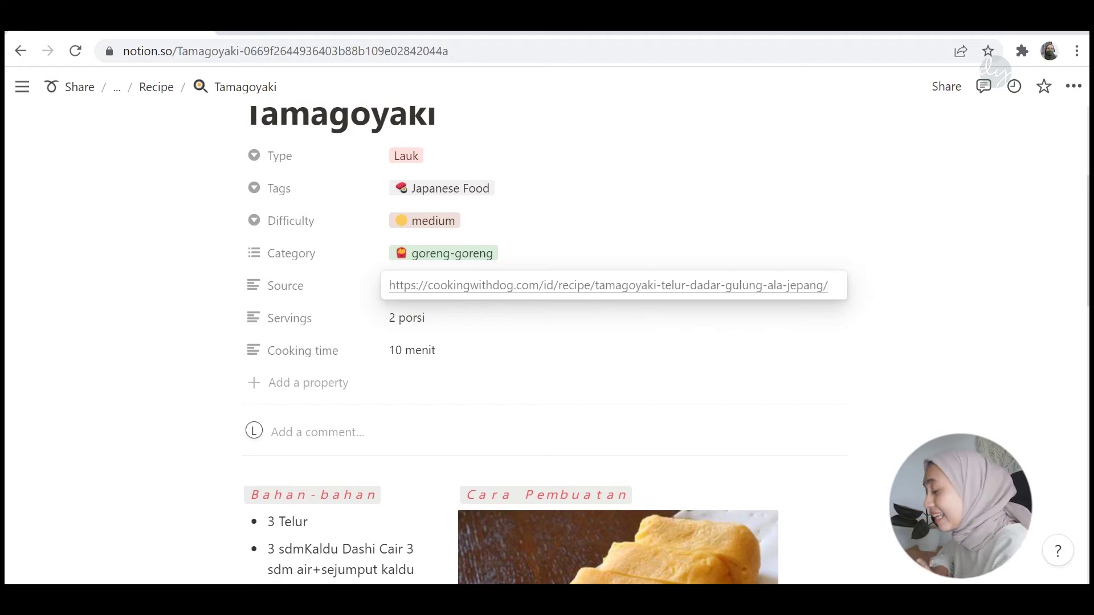
click(614, 318)
click(614, 318)
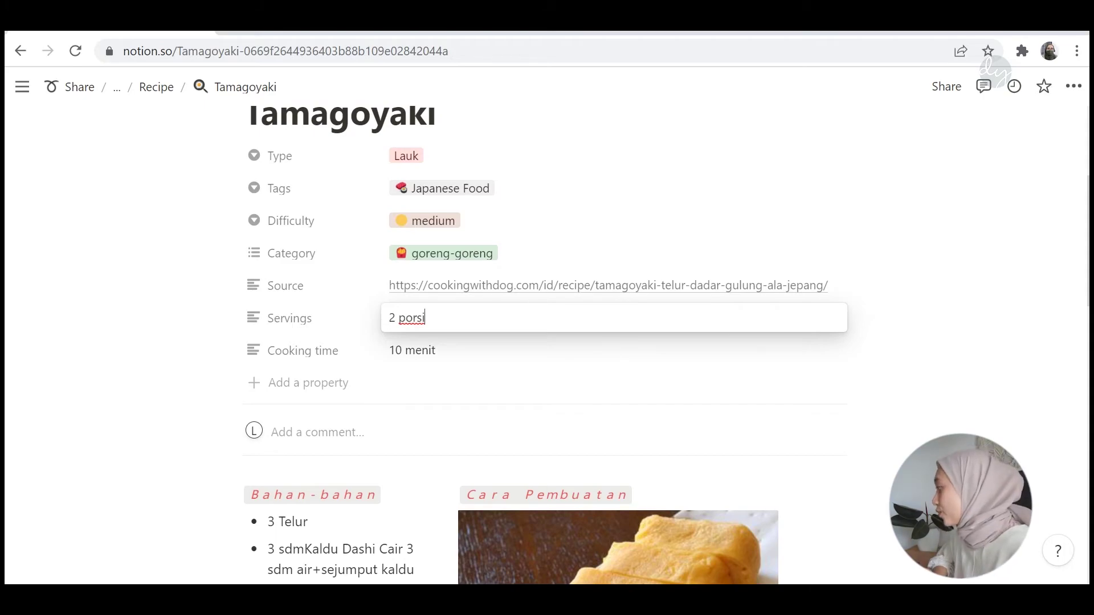
click(614, 351)
click(614, 350)
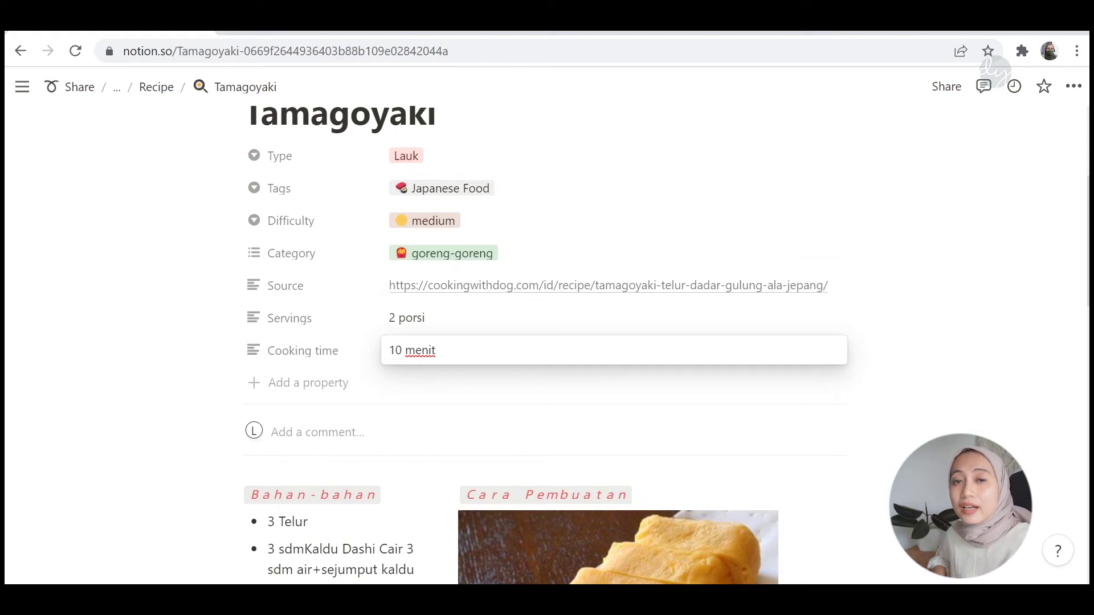
key(Escape)
Step: Examine the Tamagoyaki page content from the Bahan-bahan and Cara Pembuatan sections down to the Video Inspiration Lainnya toggle
scroll(547, 341, down, 5)
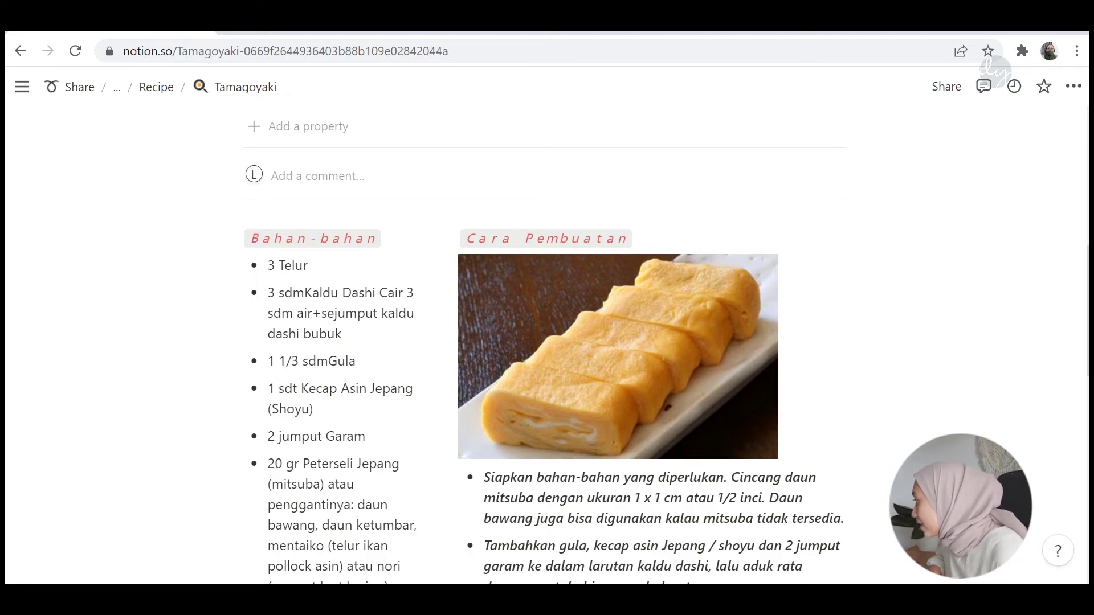
scroll(544, 342, down, 3)
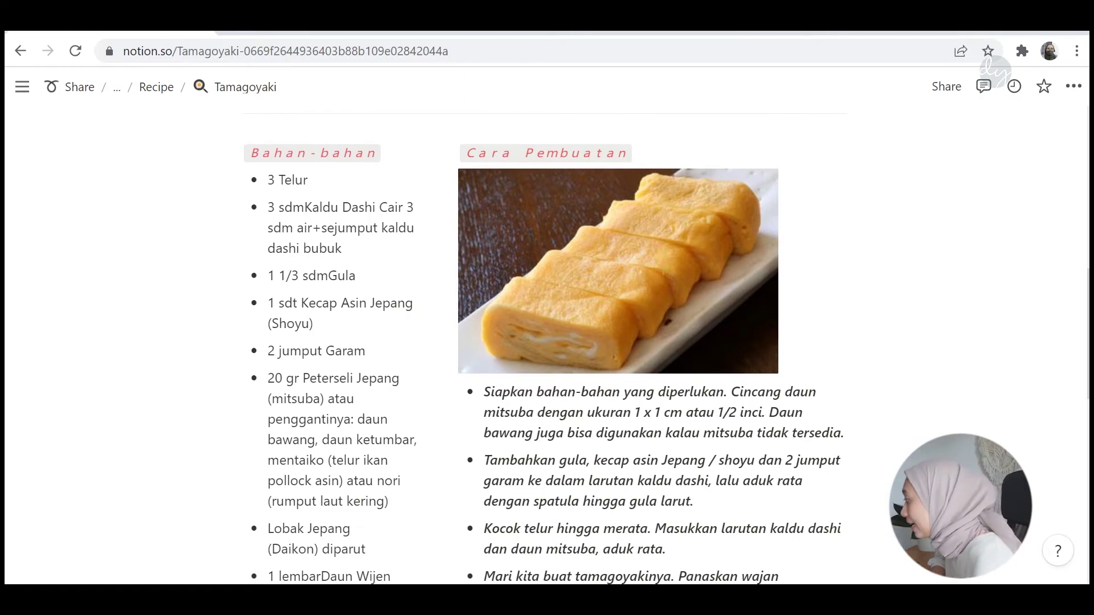
scroll(547, 342, down, 10)
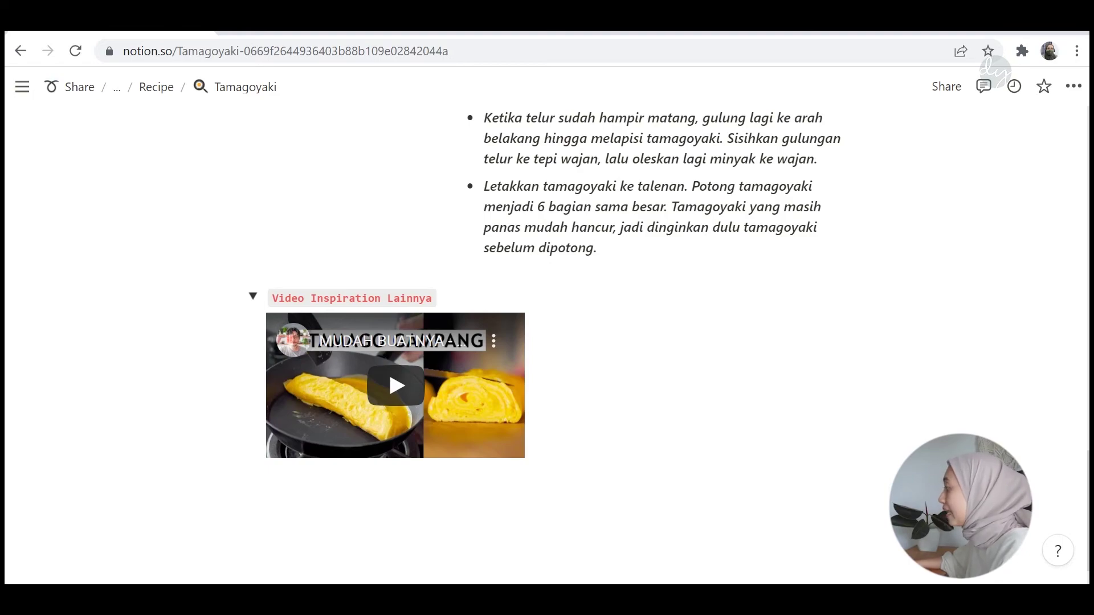
scroll(547, 342, down, 2)
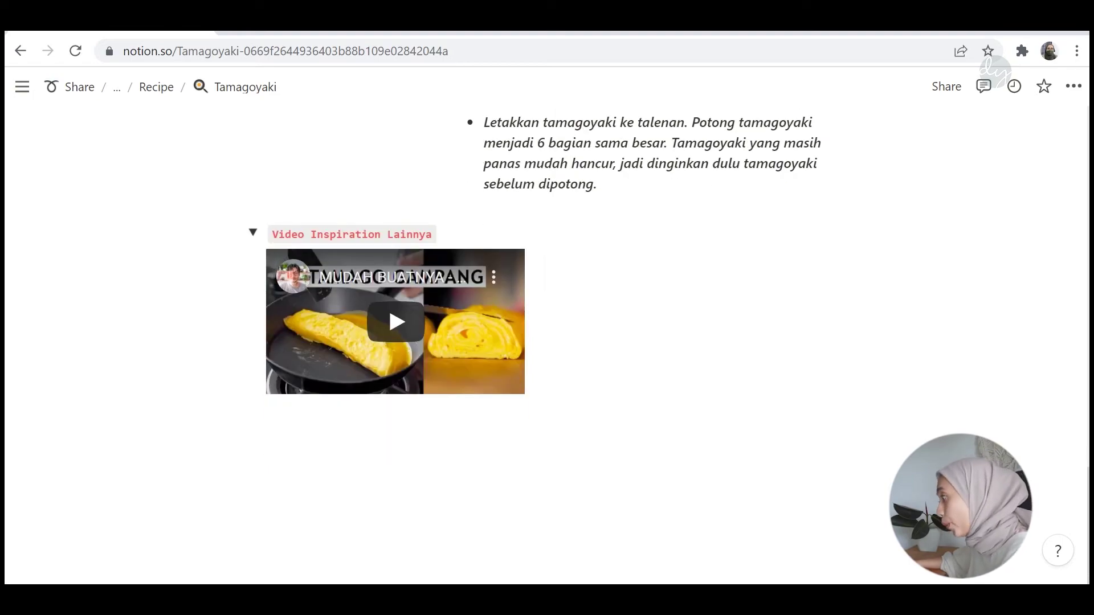
Step: Insert an empty video block below the Video Inspiration Lainnya toggle and remove it again
click(318, 421)
text(/vide)
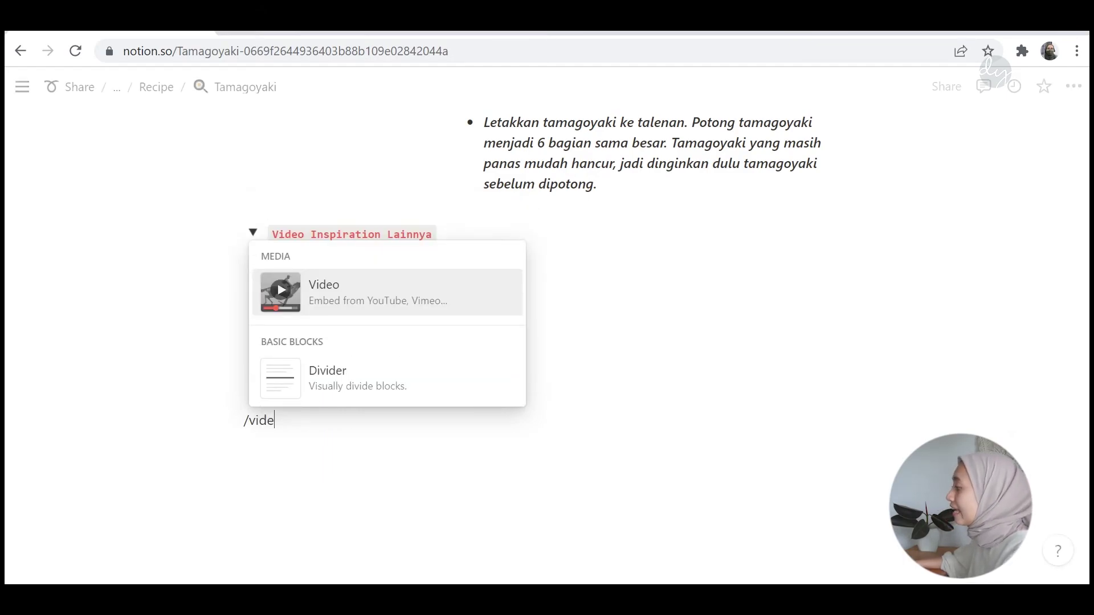
key(Return)
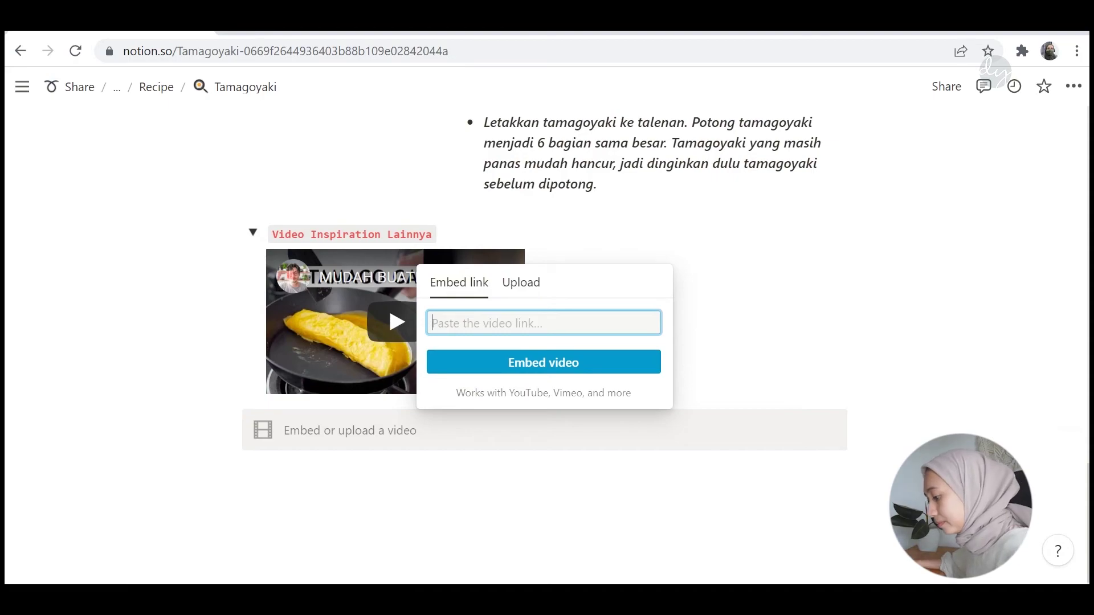
click(544, 431)
click(232, 421)
click(53, 359)
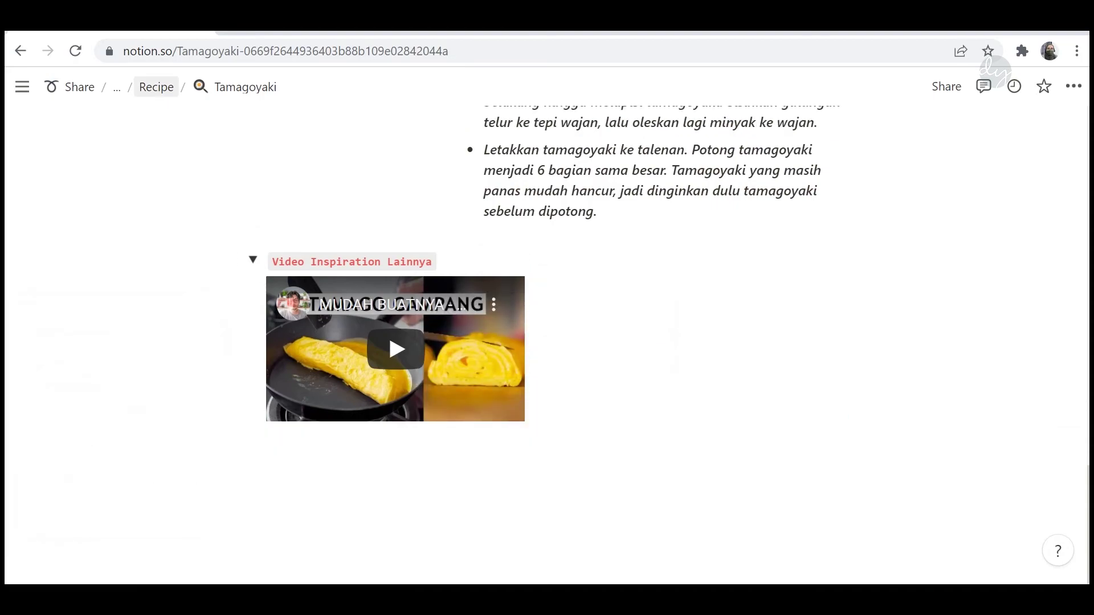
Step: Return to the Recipe database and look through the recipes in the By Tags view
click(156, 87)
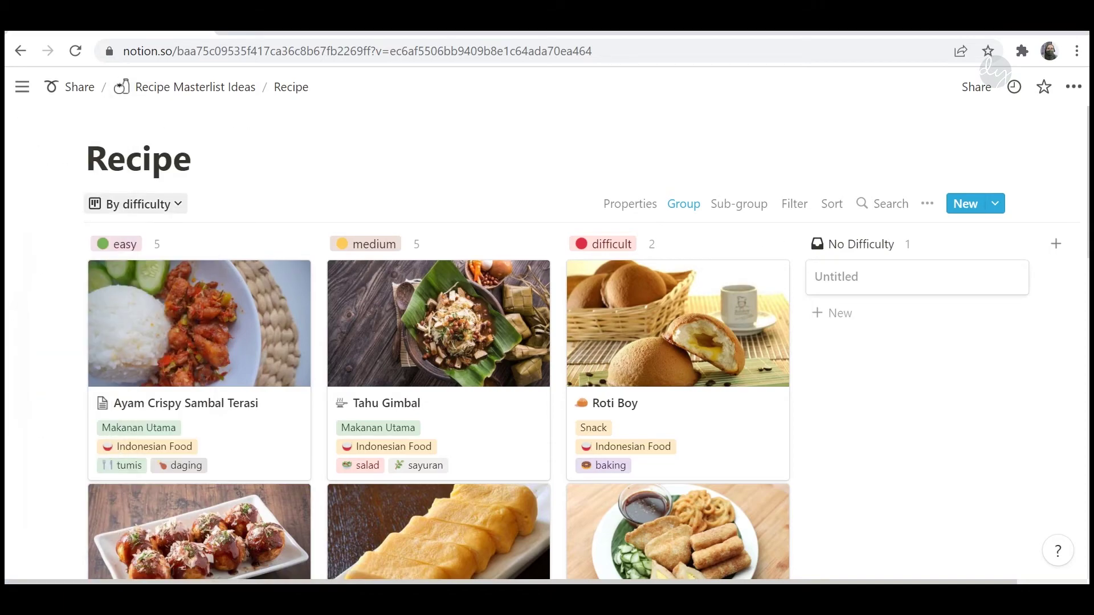
click(143, 204)
click(85, 344)
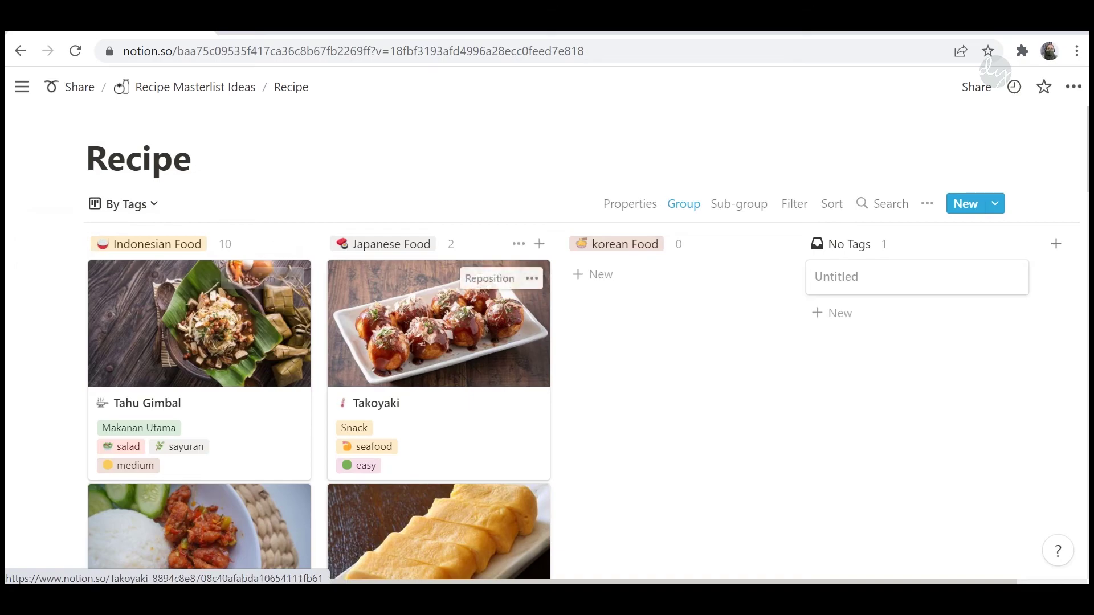
scroll(455, 273, down, 2)
scroll(439, 284, down, 4)
scroll(439, 285, up, 5)
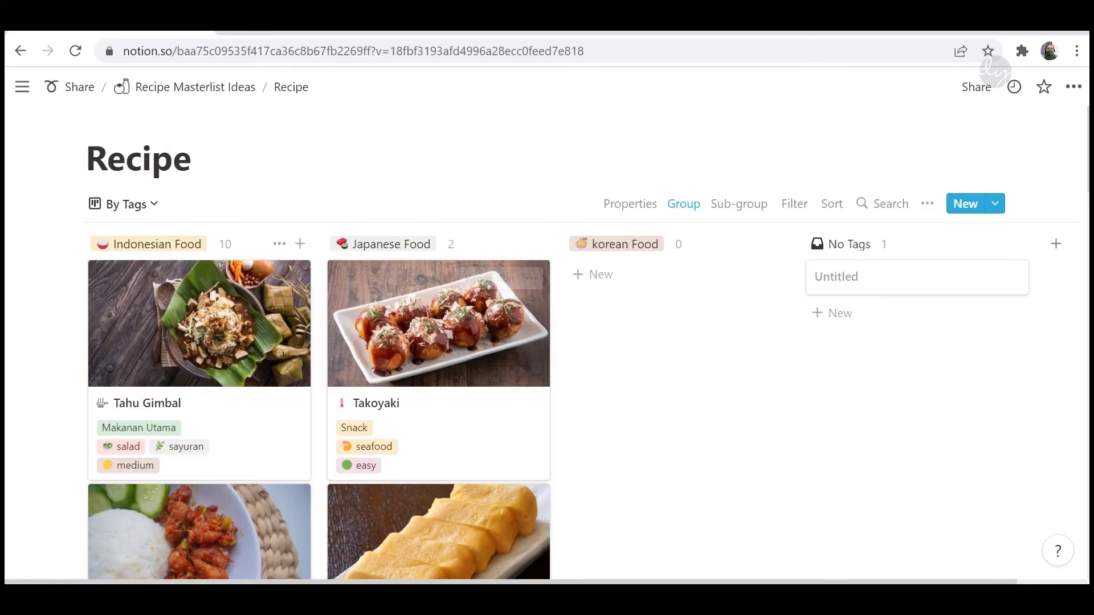
Step: Switch the Recipe board to the By Type view and look through the recipes in each type
click(127, 204)
click(83, 297)
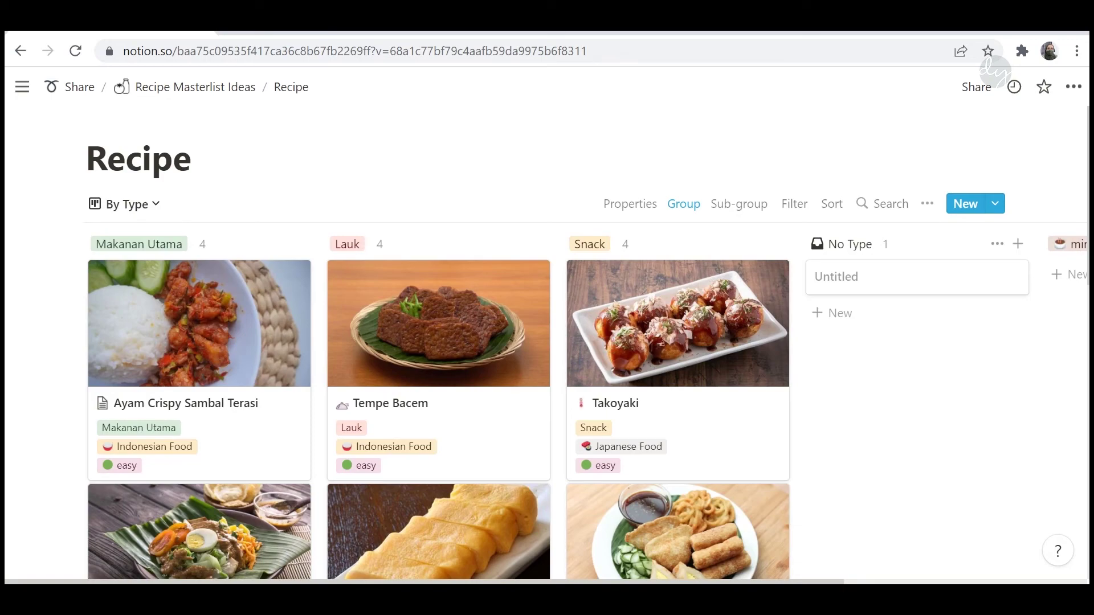
scroll(547, 342, down, 3)
scroll(438, 342, down, 3)
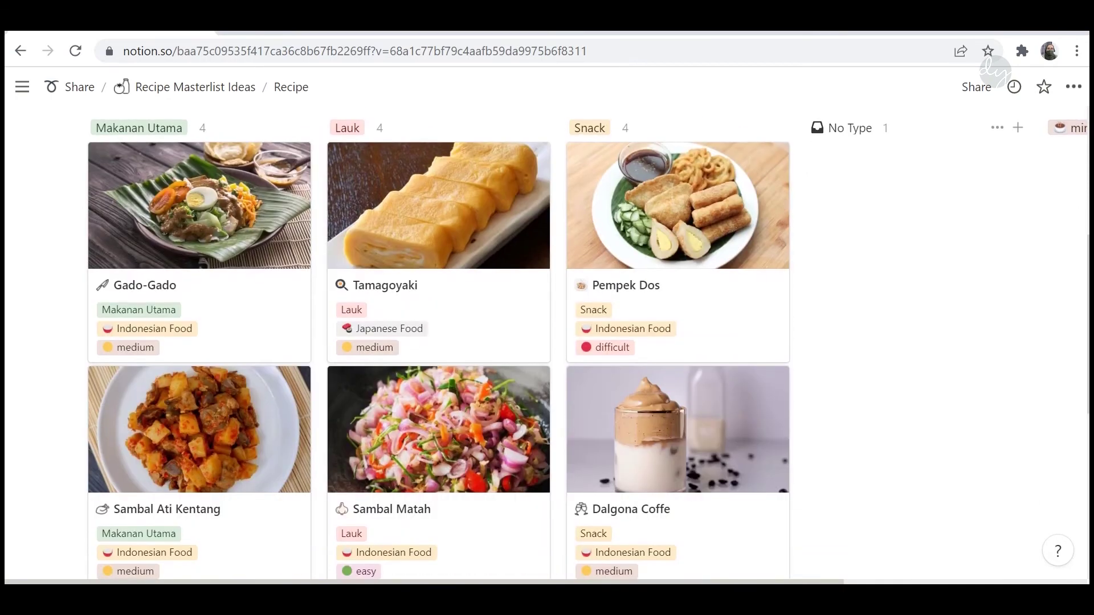